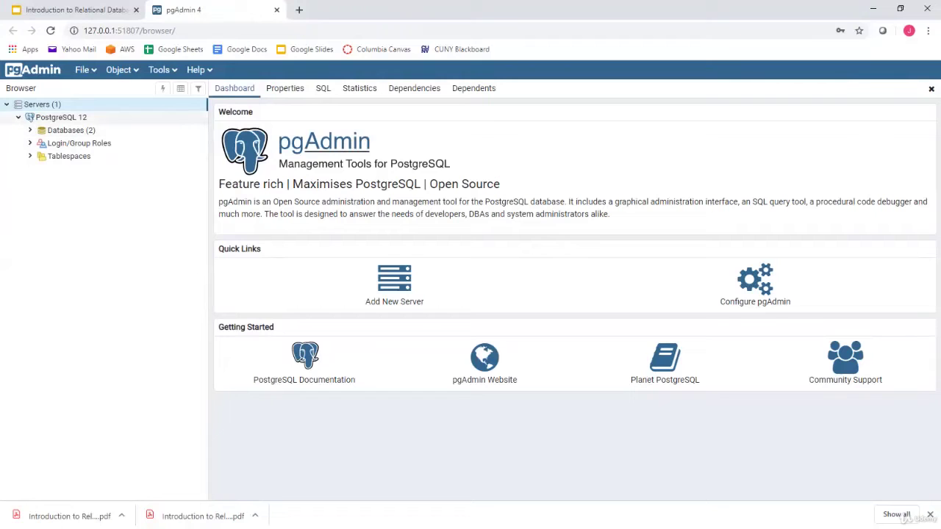
# - Expand PostgreSQL 12 > Databases > test_data to list the public schema's tables
pyautogui.click(30, 117)
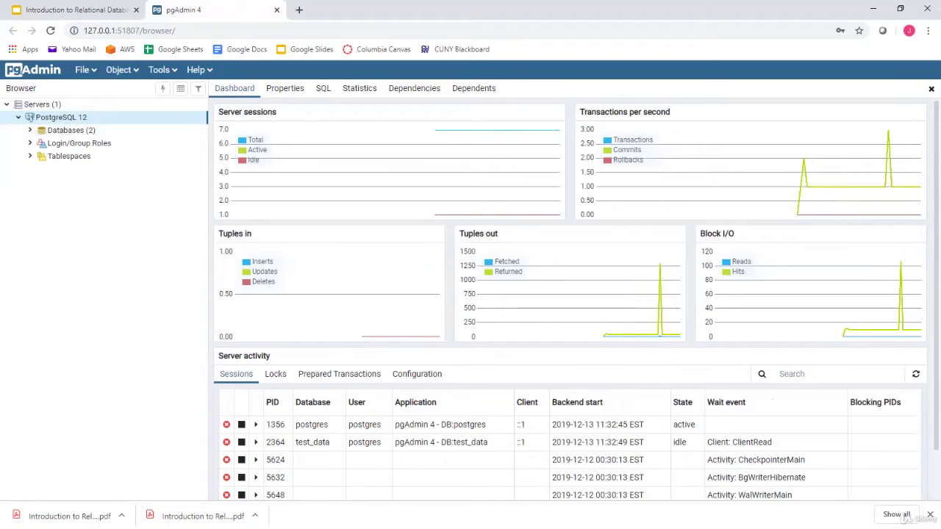
pyautogui.click(30, 130)
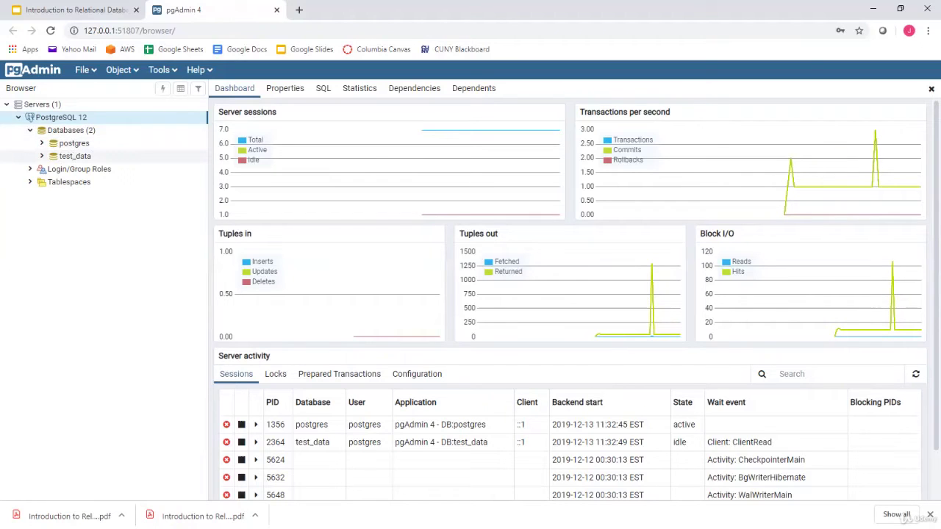
pyautogui.click(42, 156)
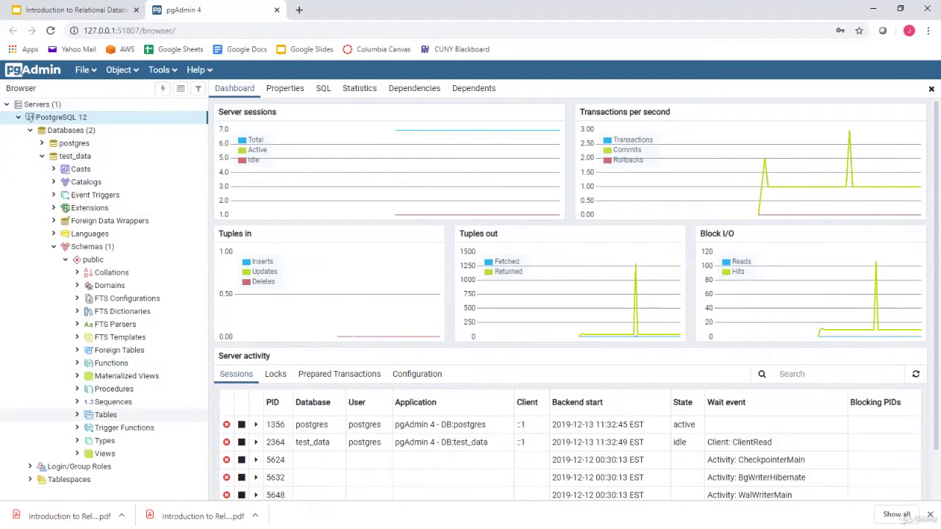
pyautogui.click(77, 415)
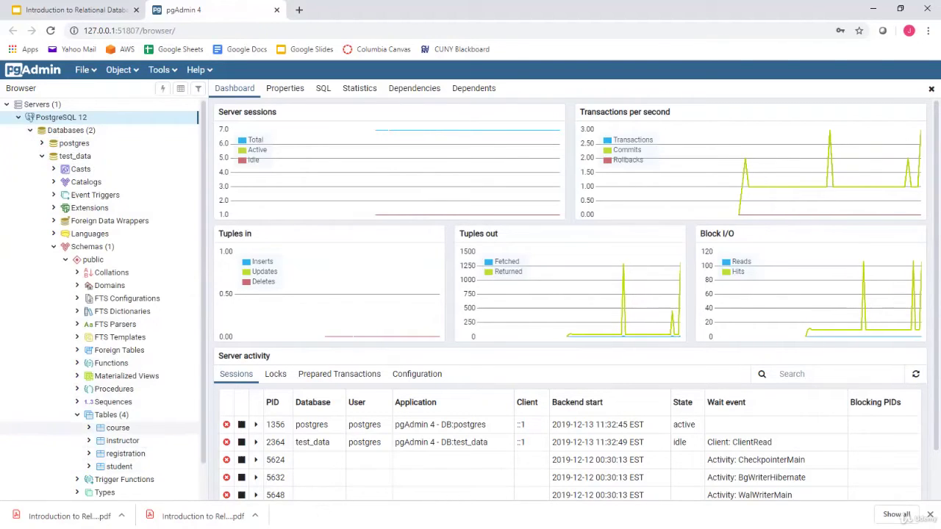
# - Expand the course table to reveal its columns: course_id, course_name, instructor_name, tuition
pyautogui.click(117, 427)
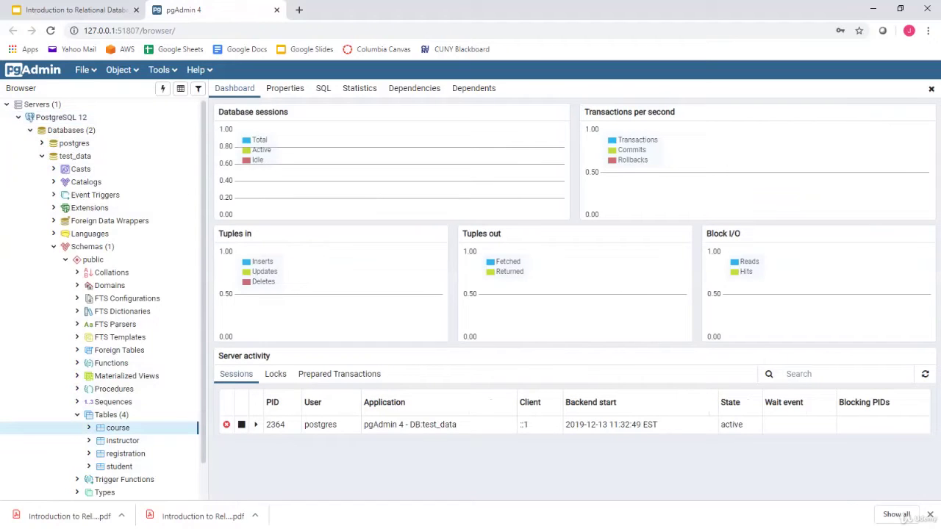
pyautogui.press('Right')
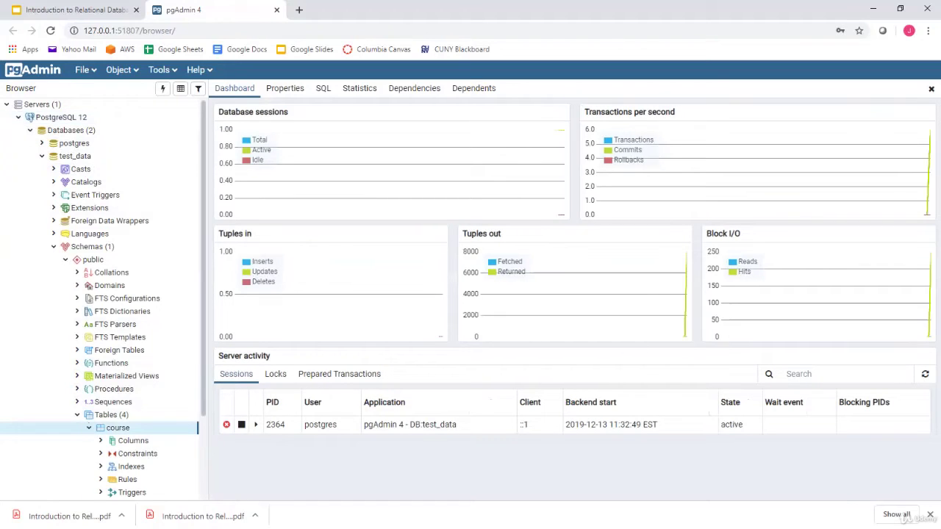
pyautogui.scroll(-1, 103, 294)
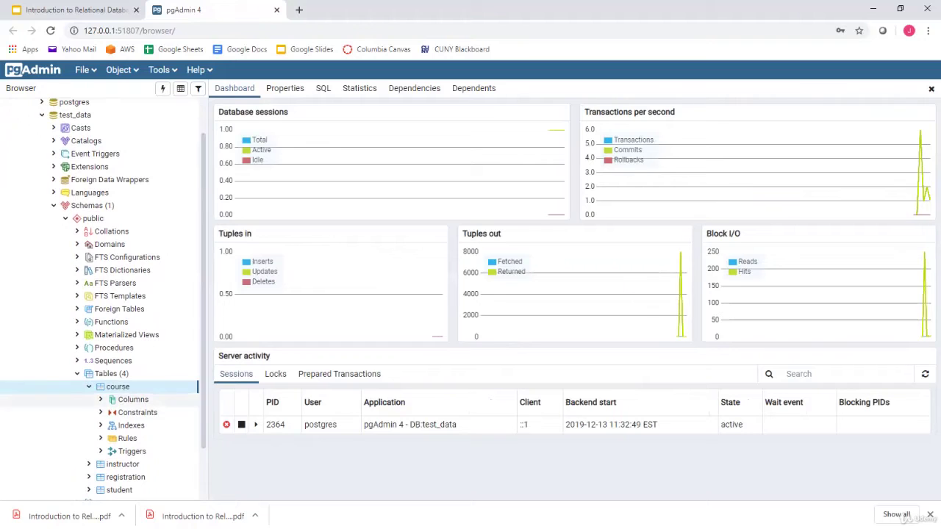
pyautogui.click(101, 399)
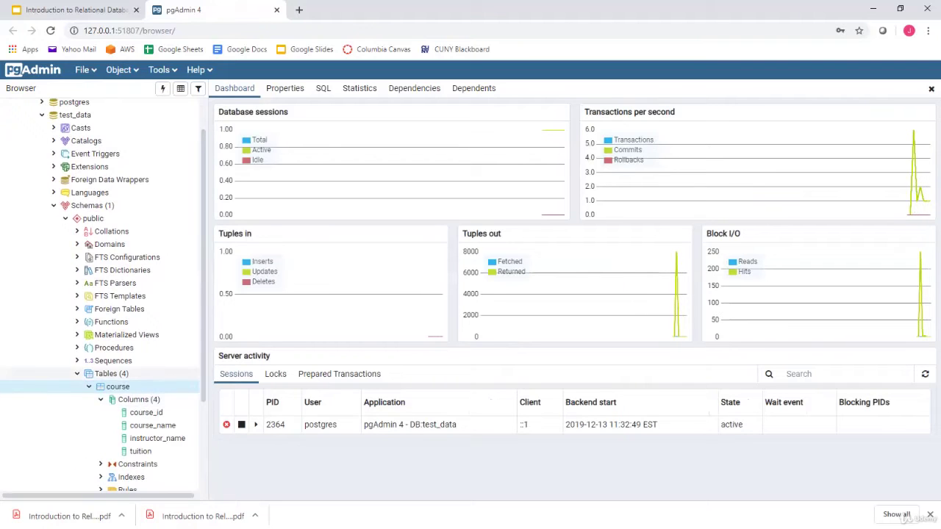
pyautogui.scroll(-1, 103, 393)
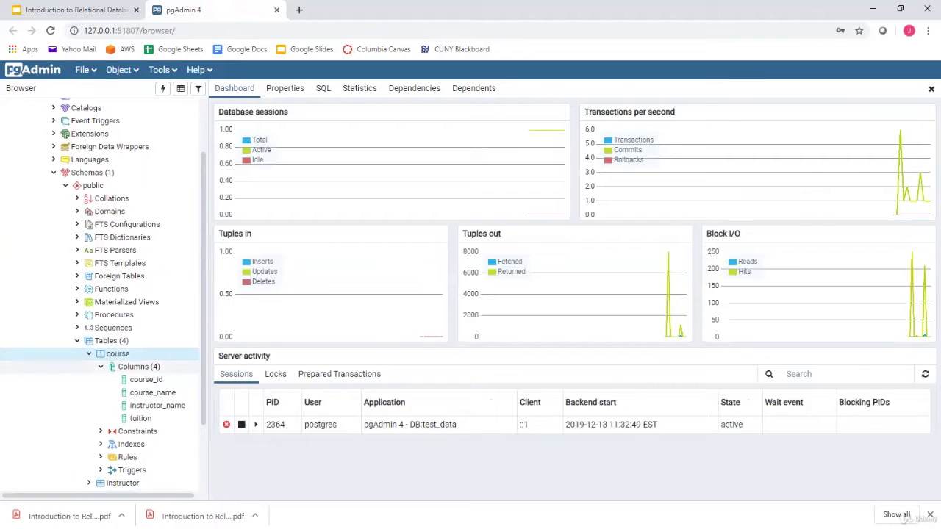
pyautogui.click(139, 366)
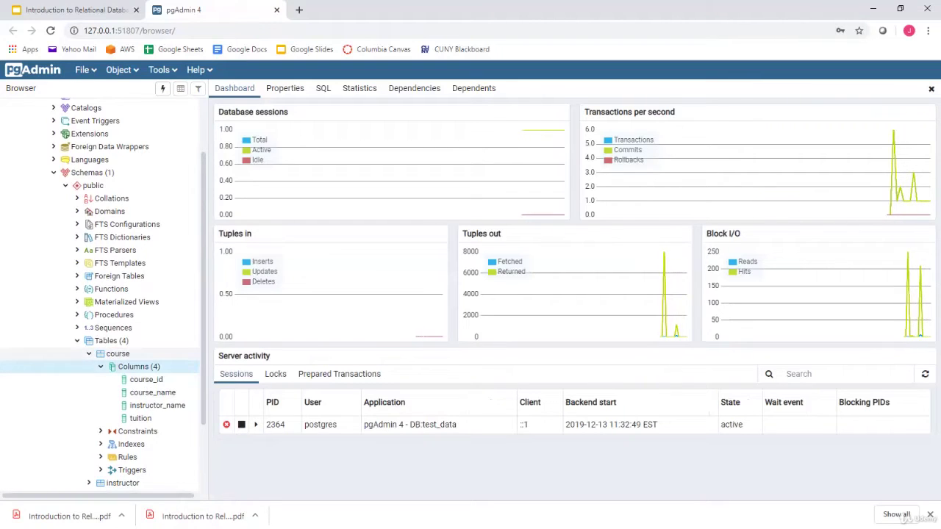
# - View the first 100 rows of course, then advance the PDF slides to page 37
pyautogui.rightClick(119, 354)
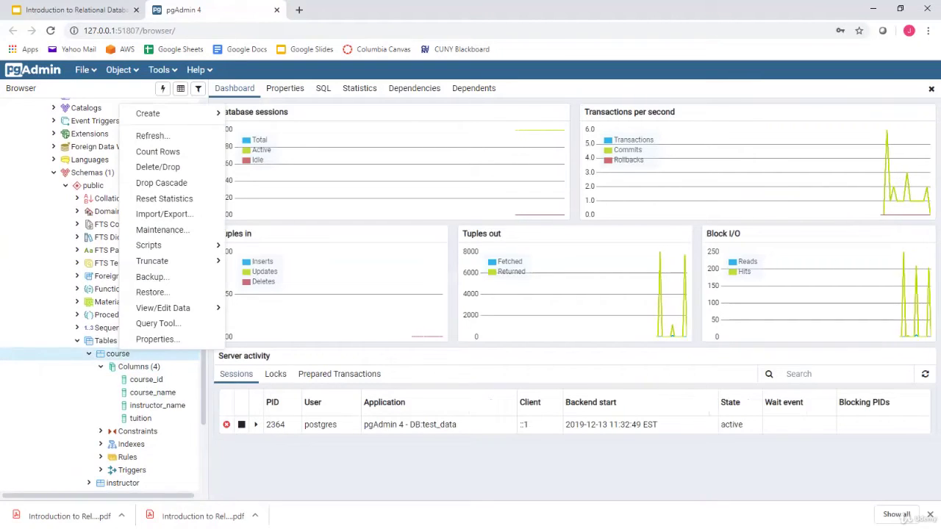
pyautogui.moveTo(163, 308)
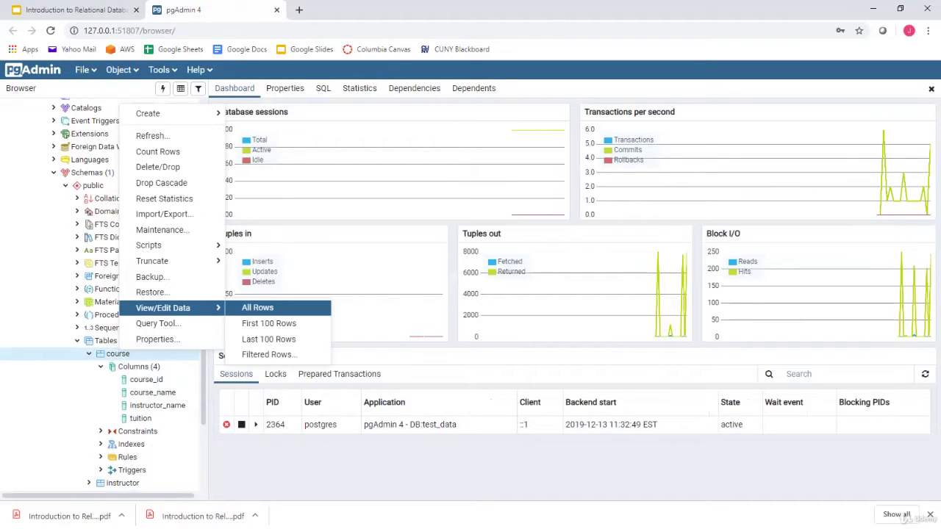
pyautogui.click(269, 324)
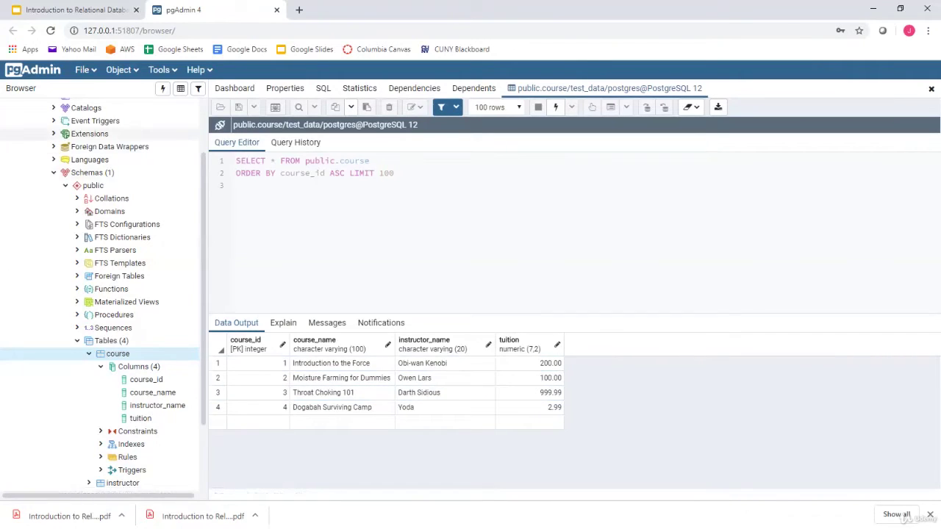
pyautogui.scroll(2, 99, 295)
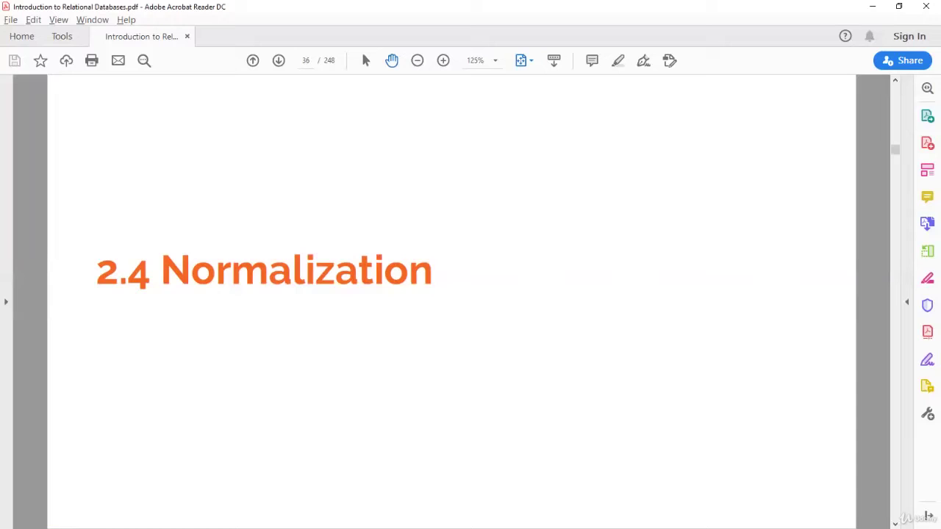
pyautogui.press('Right')
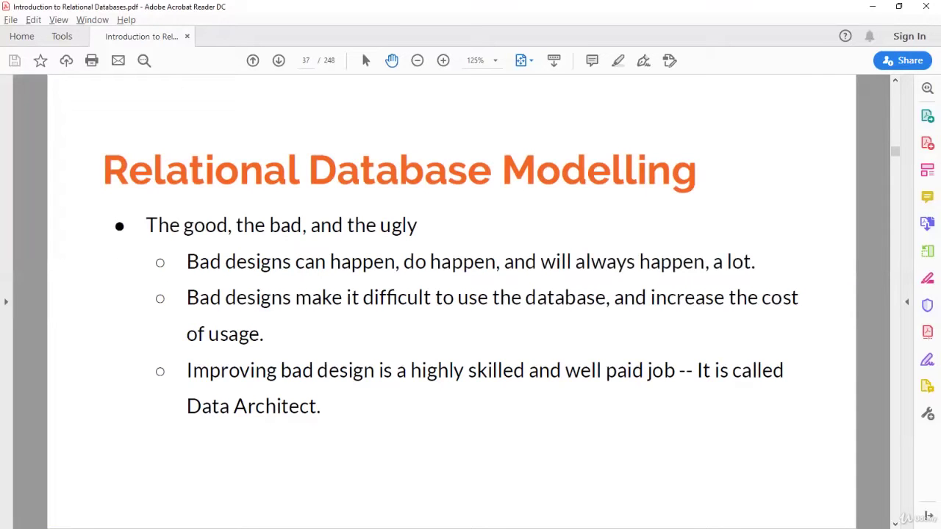
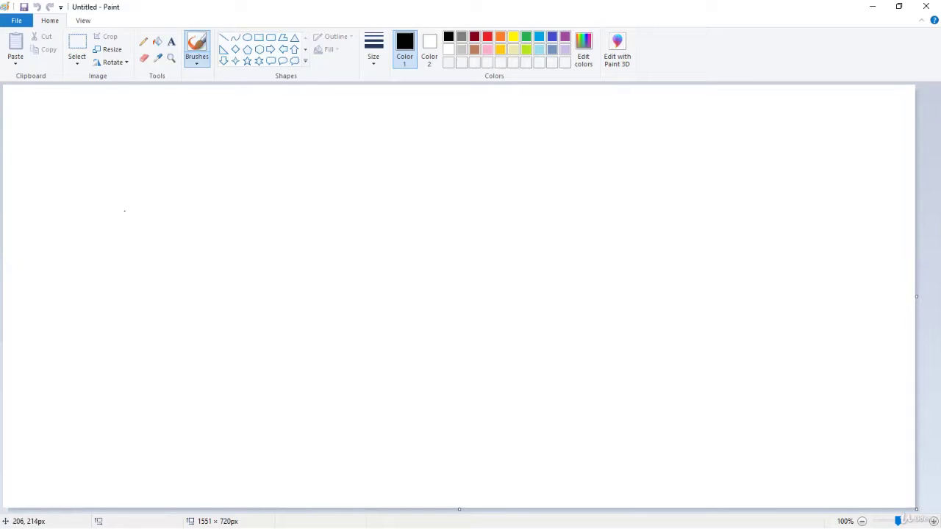
# - Draw a test brush stroke, undo it to leave the canvas blank, and pick the Text tool
pyautogui.click(125, 211)
pyautogui.moveTo(125, 211); pyautogui.dragTo(203, 323)
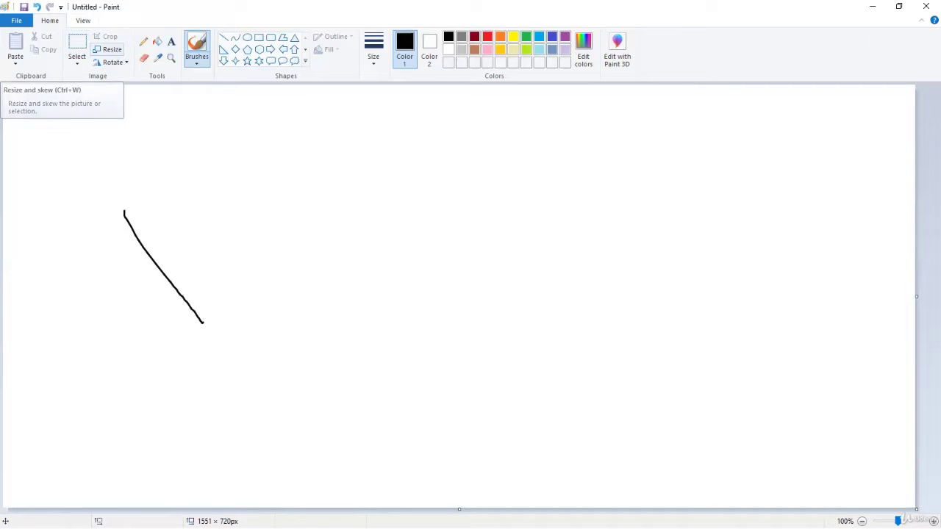
pyautogui.hotkey('ctrl', 'z')
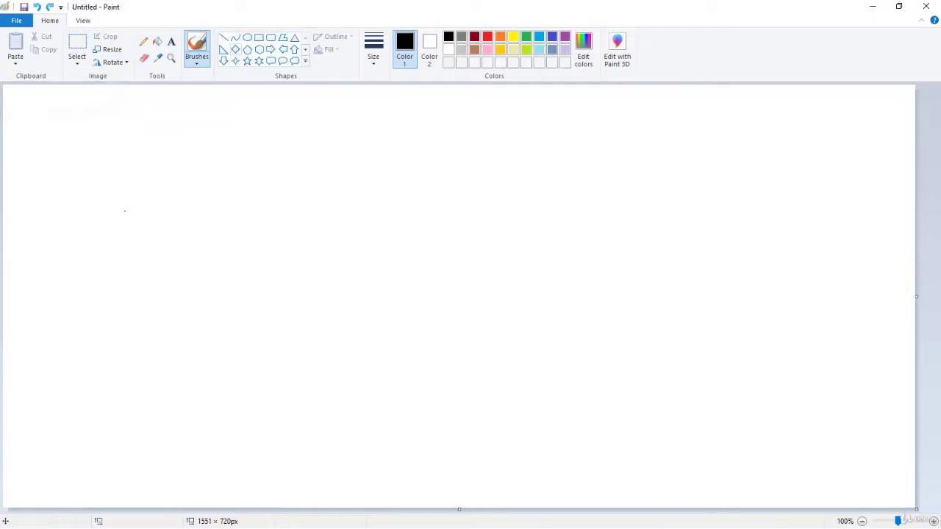
pyautogui.click(171, 41)
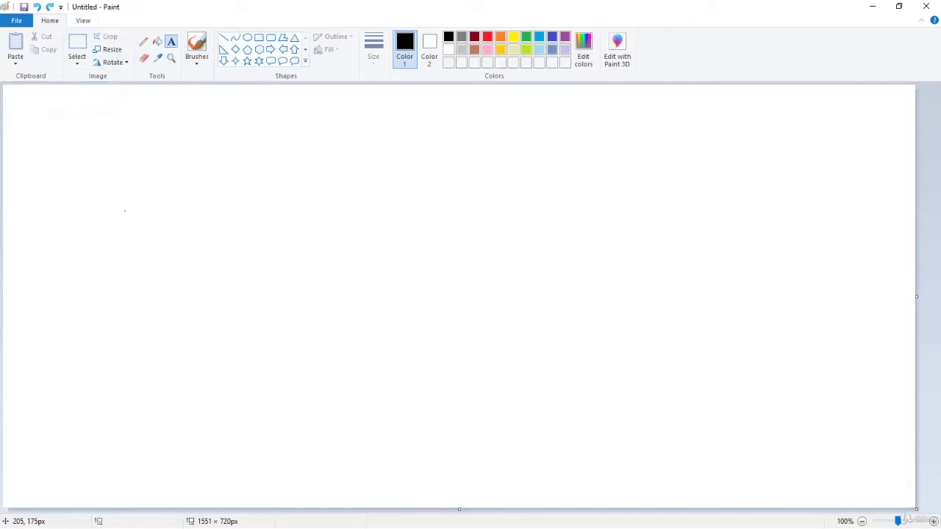
# - Type the title 'Student' in a text box, not underlined and in bold
pyautogui.click(122, 181)
pyautogui.write('S')
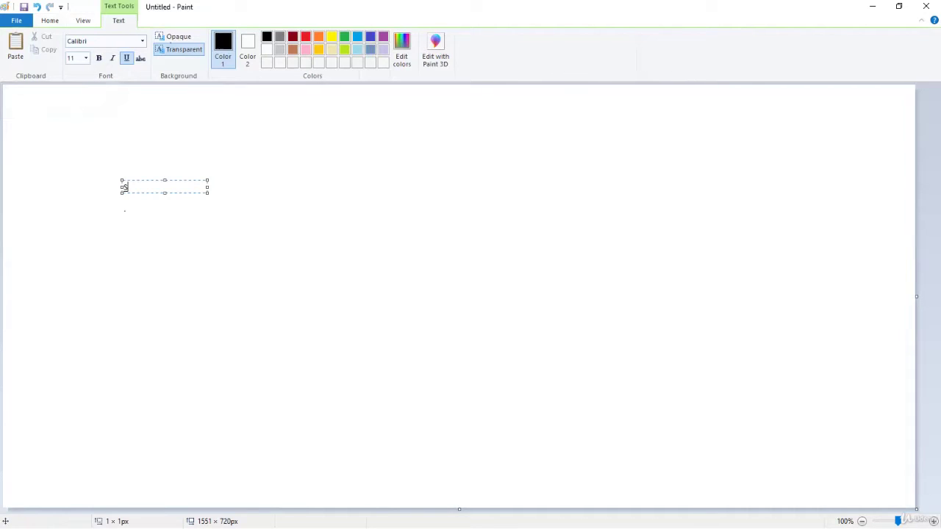
pyautogui.write('tudent')
pyautogui.press('Return')
pyautogui.click(124, 186)
pyautogui.hotkey('shift', 'End')
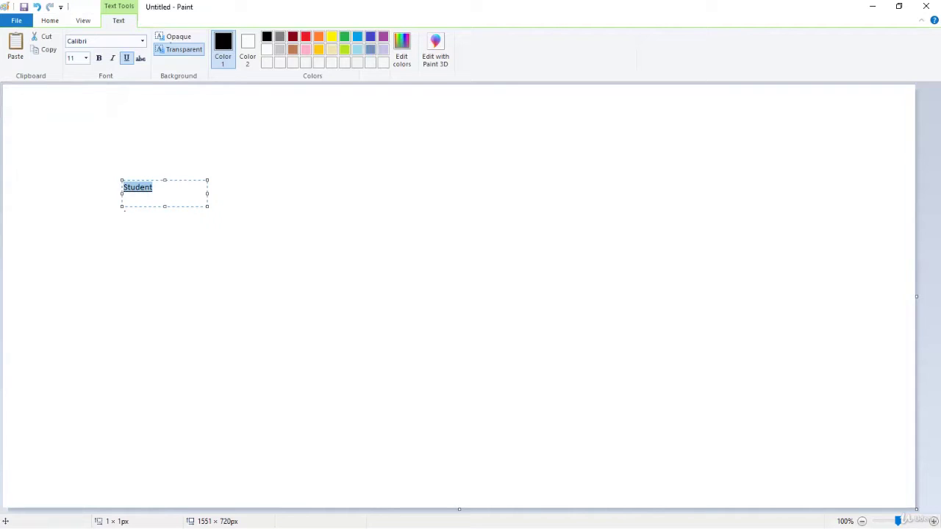
pyautogui.hotkey('ctrl', 'u')
pyautogui.hotkey('ctrl', 'u')
pyautogui.hotkey('ctrl', 'u')
pyautogui.hotkey('ctrl', 'b')
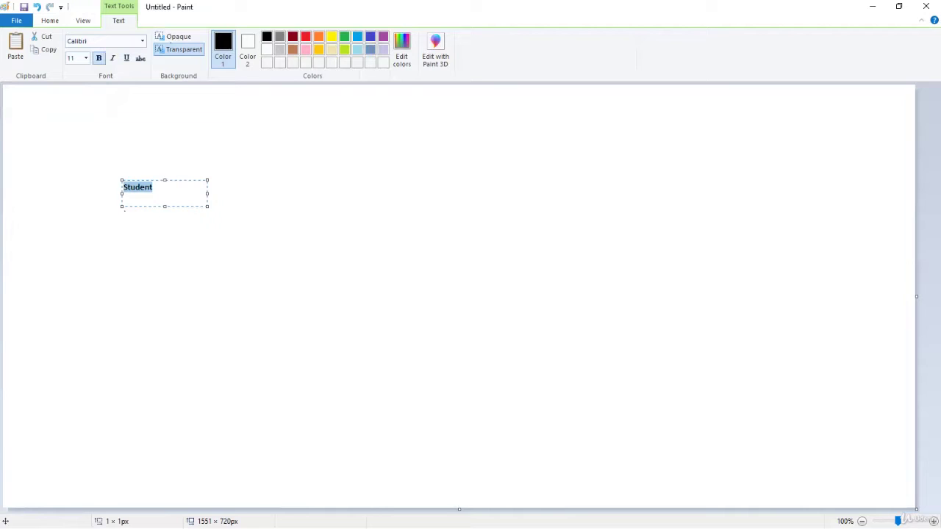
# - Add an underlined 'Student ID' line and a plain 'Student Name' line below the title
pyautogui.click(123, 197)
pyautogui.hotkey('ctrl', 'u')
pyautogui.write('Stud')
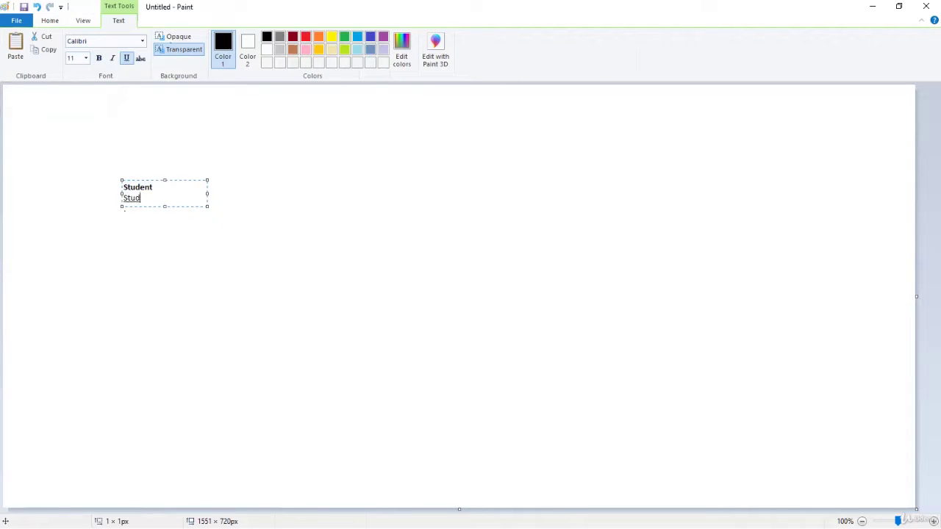
pyautogui.write('ent ID')
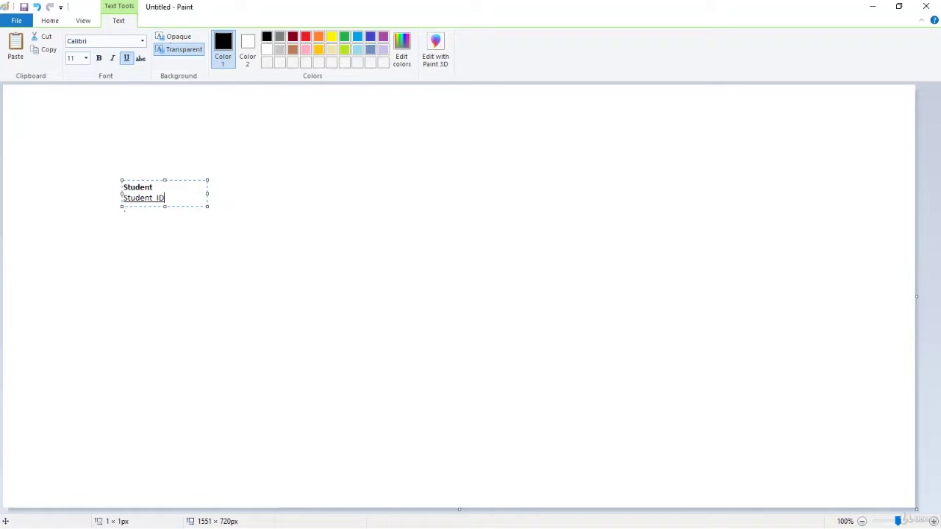
pyautogui.press('Return')
pyautogui.write('Student Name')
pyautogui.hotkey('ctrl', 'shift', 'Left')
pyautogui.hotkey('ctrl', 'shift', 'Left')
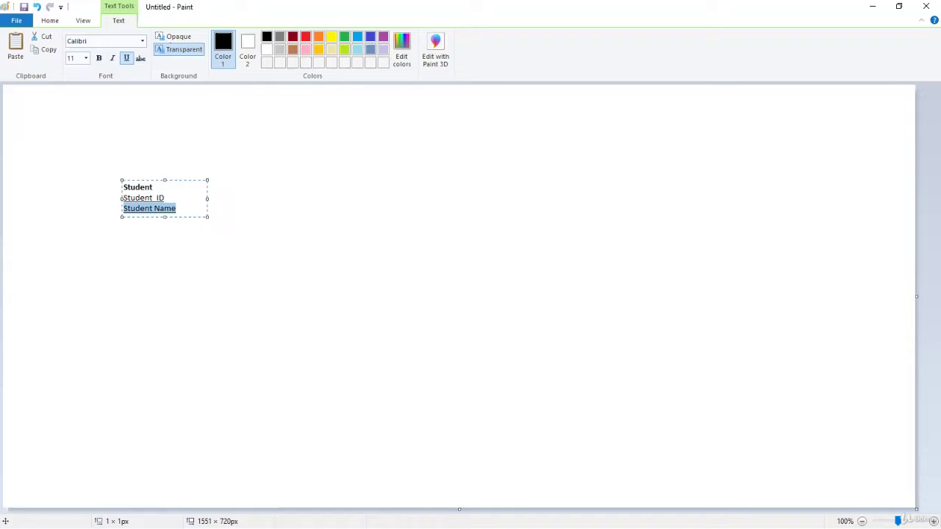
pyautogui.hotkey('ctrl', 'u')
pyautogui.press('End')
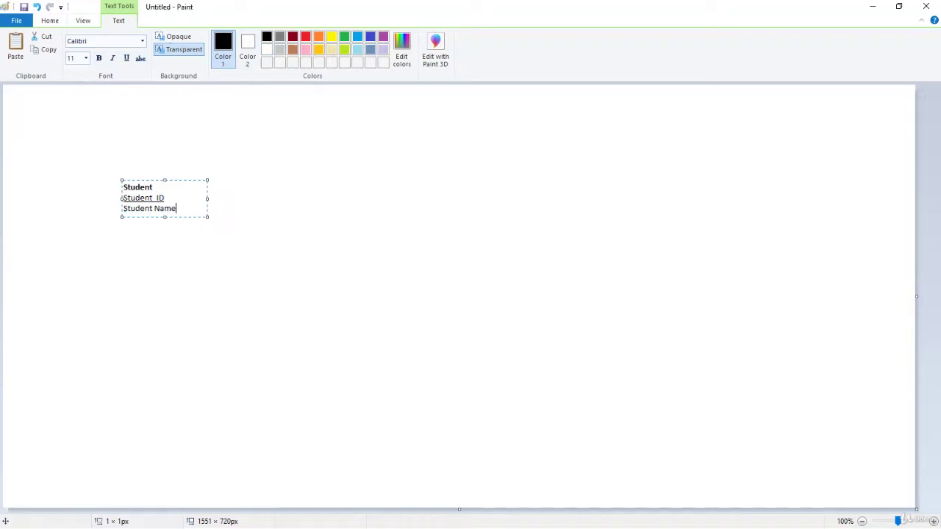
pyautogui.click(49, 19)
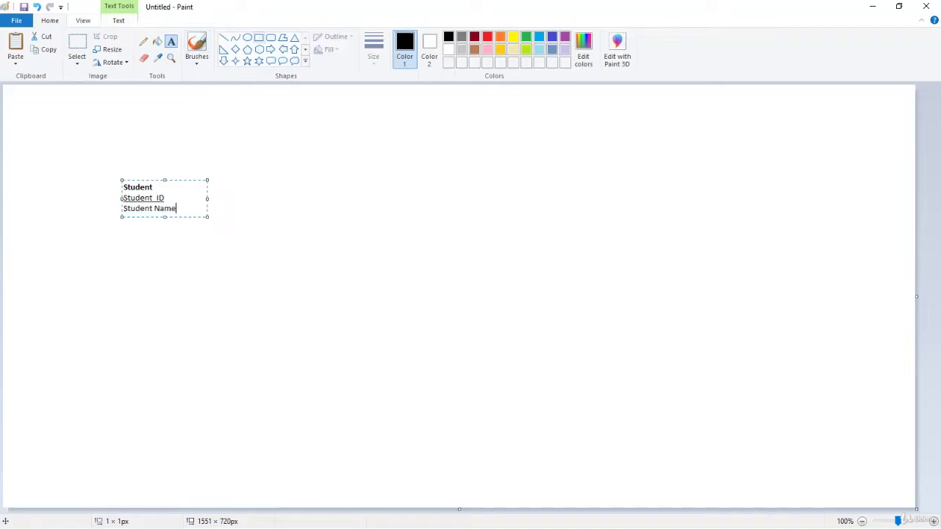
# - Draw a rectangle and move the Student text block inside it
pyautogui.click(259, 37)
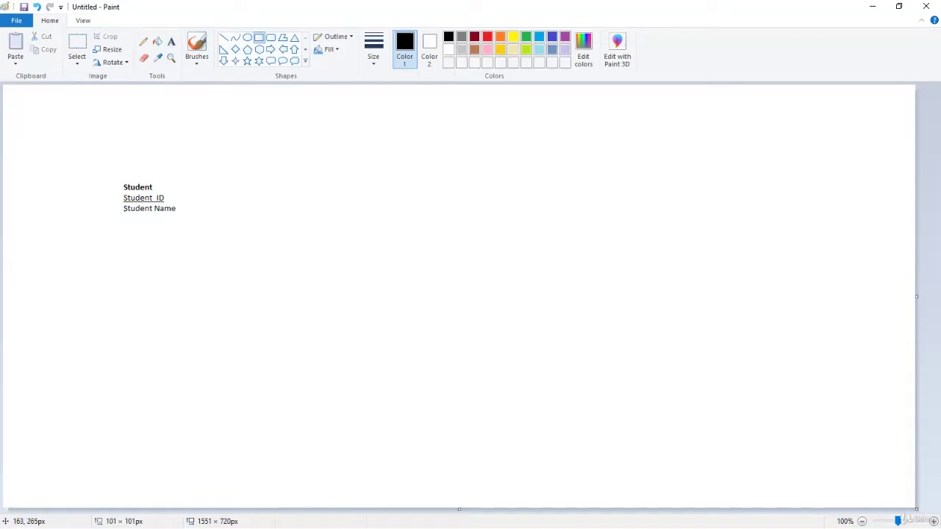
pyautogui.moveTo(99, 240); pyautogui.dragTo(205, 311)
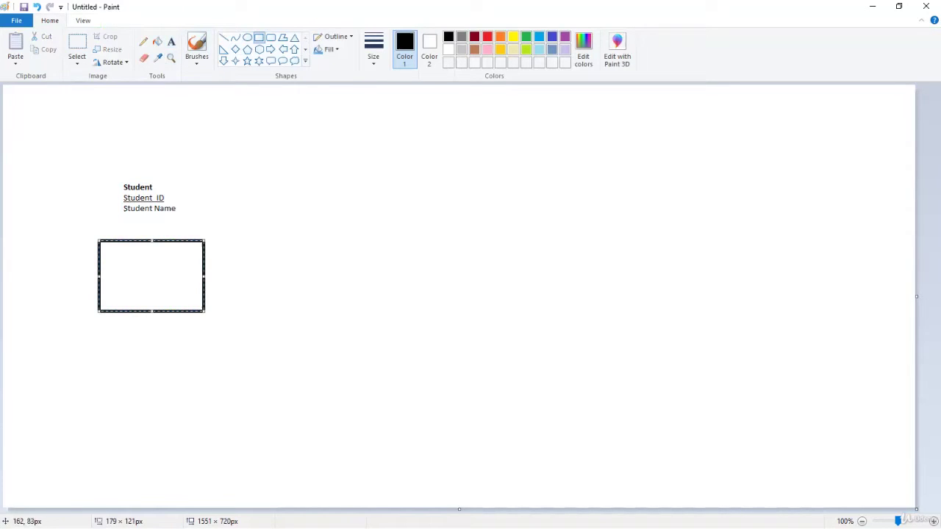
pyautogui.click(76, 44)
pyautogui.moveTo(189, 230)
pyautogui.mouseDown()
pyautogui.moveTo(116, 178)
pyautogui.moveTo(193, 232)
pyautogui.mouseUp()
pyautogui.moveTo(154, 206); pyautogui.dragTo(149, 275)
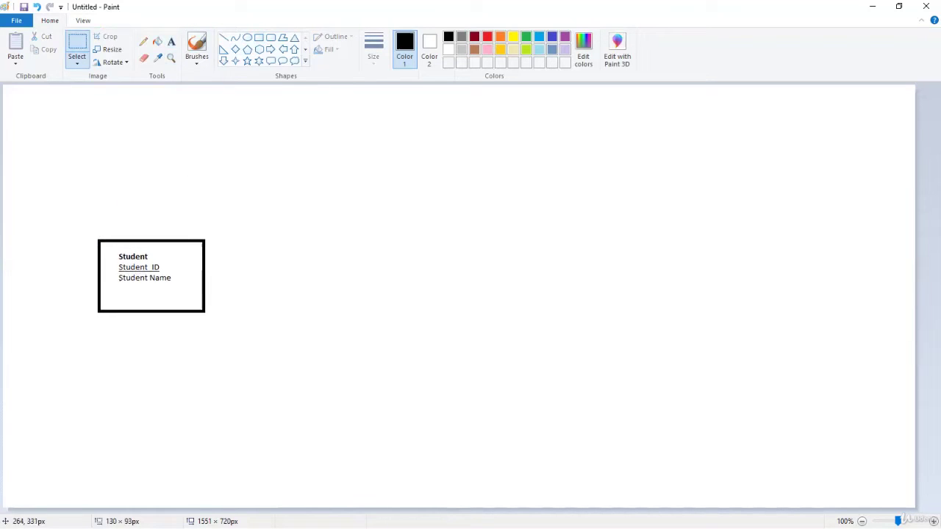
pyautogui.press('Escape')
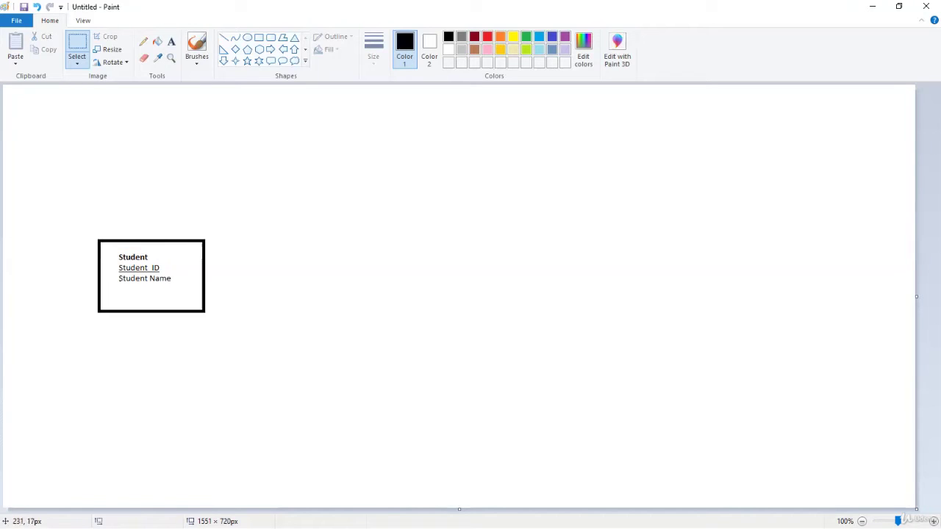
# - Draw a larger empty rectangle to the right of the Student box, replacing a first attempt
pyautogui.click(259, 36)
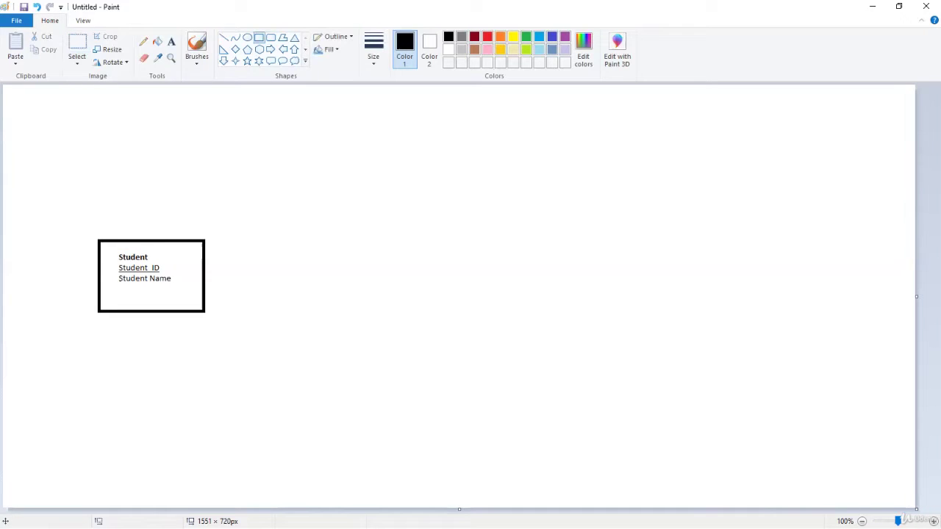
pyautogui.moveTo(310, 239); pyautogui.dragTo(365, 311)
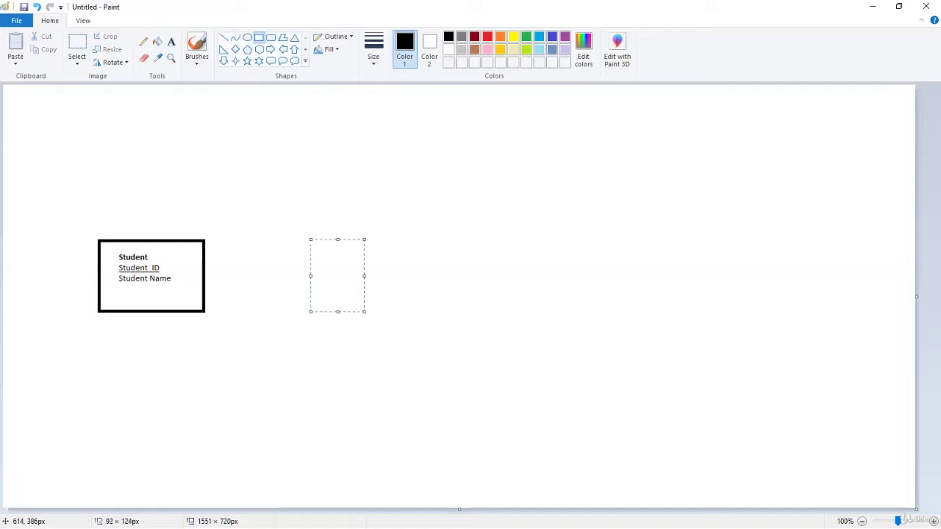
pyautogui.hotkey('ctrl', 'z')
pyautogui.moveTo(289, 236)
pyautogui.mouseDown()
pyautogui.moveTo(374, 311)
pyautogui.moveTo(406, 321)
pyautogui.mouseUp()
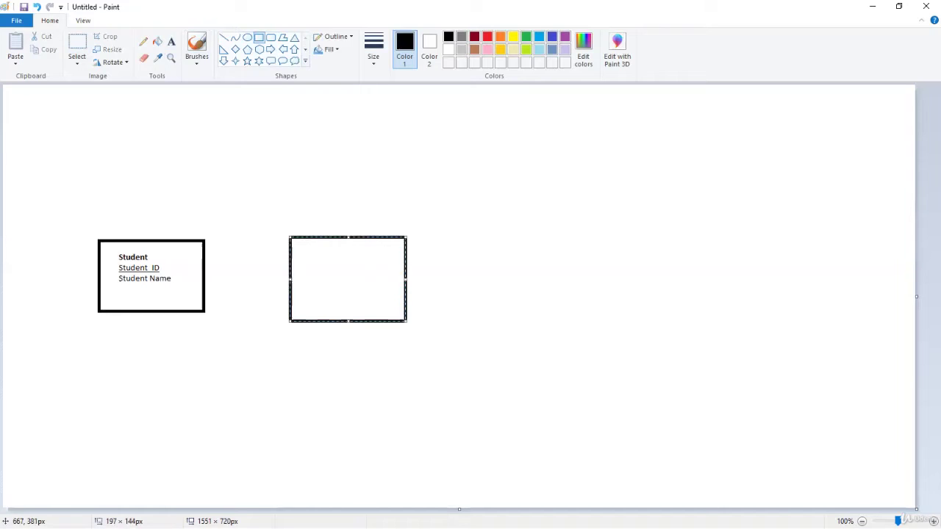
pyautogui.click(171, 41)
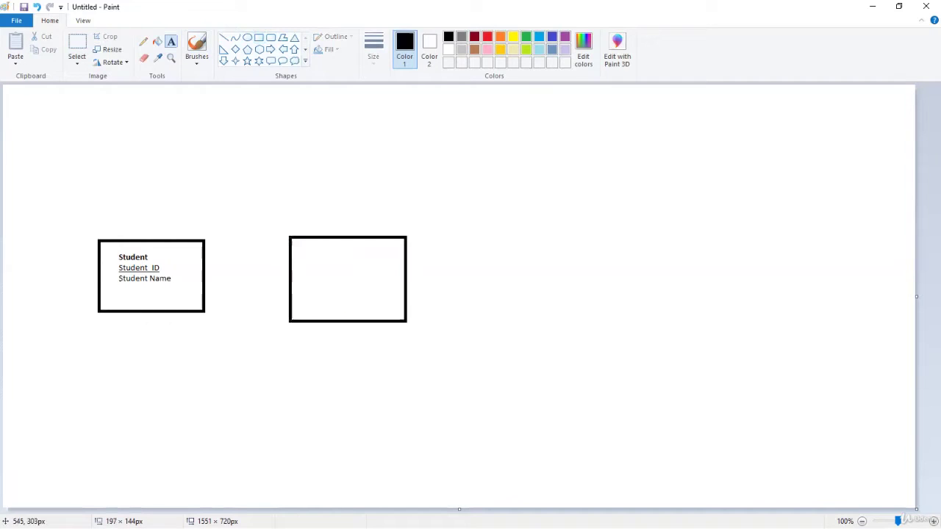
# - Type a bold 'Course' title inside the new rectangle
pyautogui.click(309, 245)
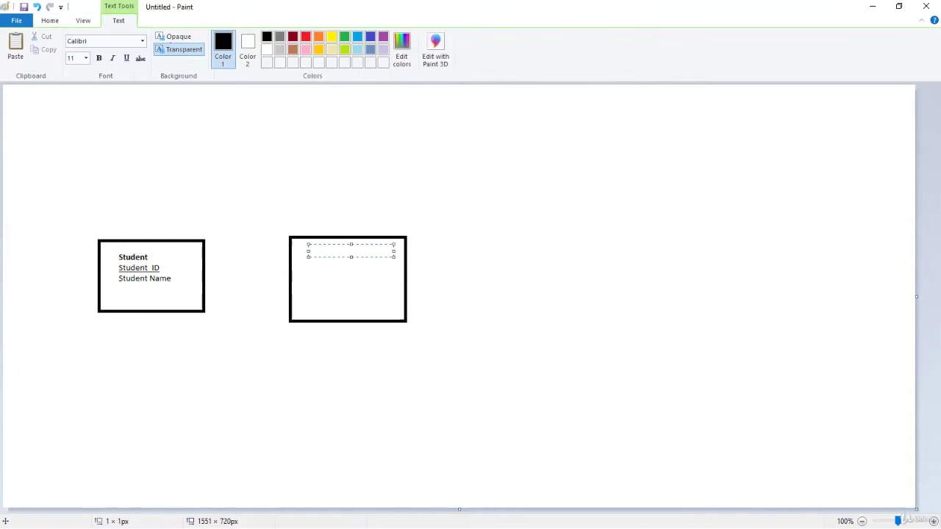
pyautogui.write('Course')
pyautogui.press('Return')
pyautogui.press('Up')
pyautogui.hotkey('shift', 'End')
pyautogui.hotkey('ctrl', 'b')
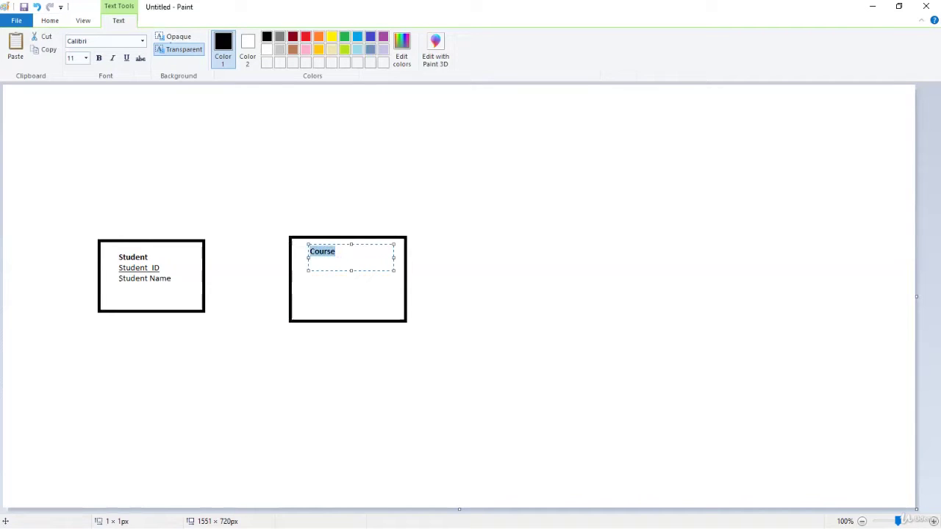
pyautogui.press('Down')
# - Add an underlined 'Course_ID' line and a plain 'Course Name' line beneath the title
pyautogui.write('Course_ID')
pyautogui.press('Return')
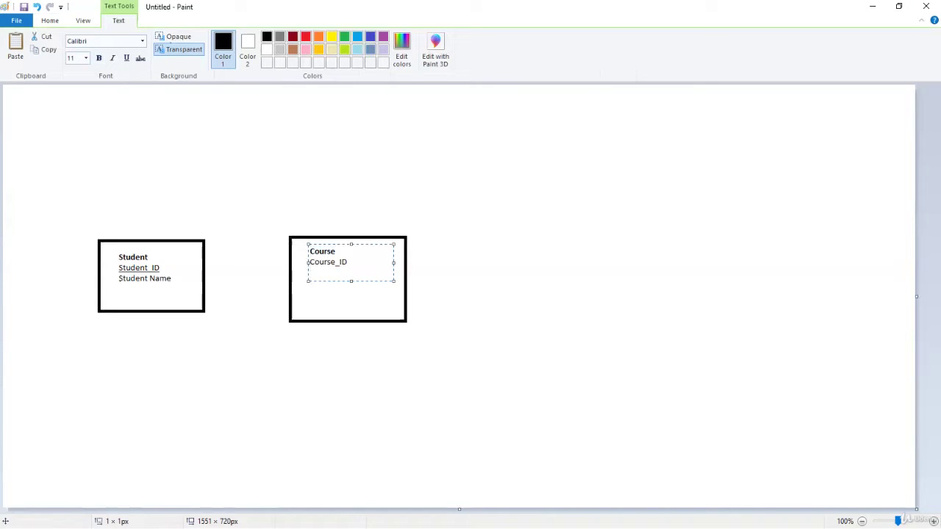
pyautogui.press('Up')
pyautogui.hotkey('shift', 'Right')
pyautogui.hotkey('shift', 'Right')
pyautogui.hotkey('shift', 'Right')
pyautogui.hotkey('shift', 'Right')
pyautogui.hotkey('shift', 'Right')
pyautogui.hotkey('shift', 'Right')
pyautogui.hotkey('shift', 'Right')
pyautogui.hotkey('shift', 'Right')
pyautogui.hotkey('shift', 'Right')
pyautogui.click(126, 58)
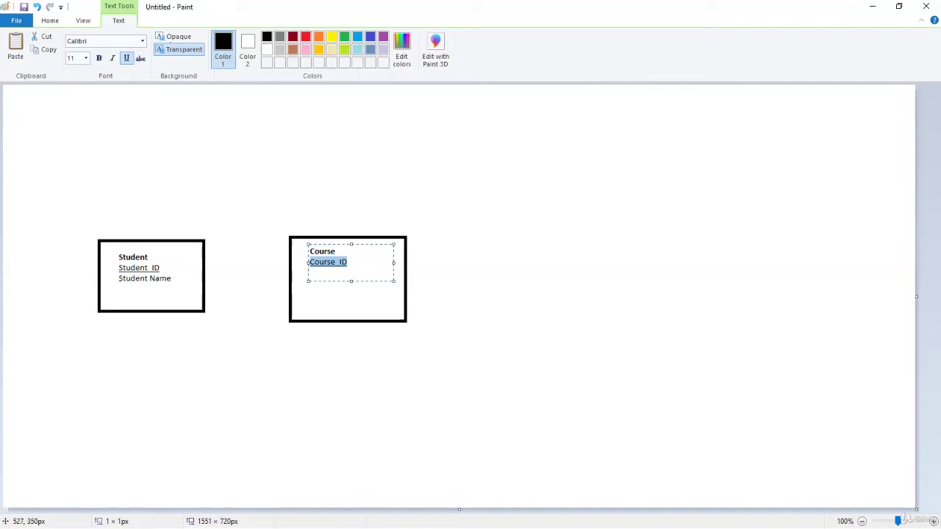
pyautogui.press('Down')
pyautogui.write('Co')
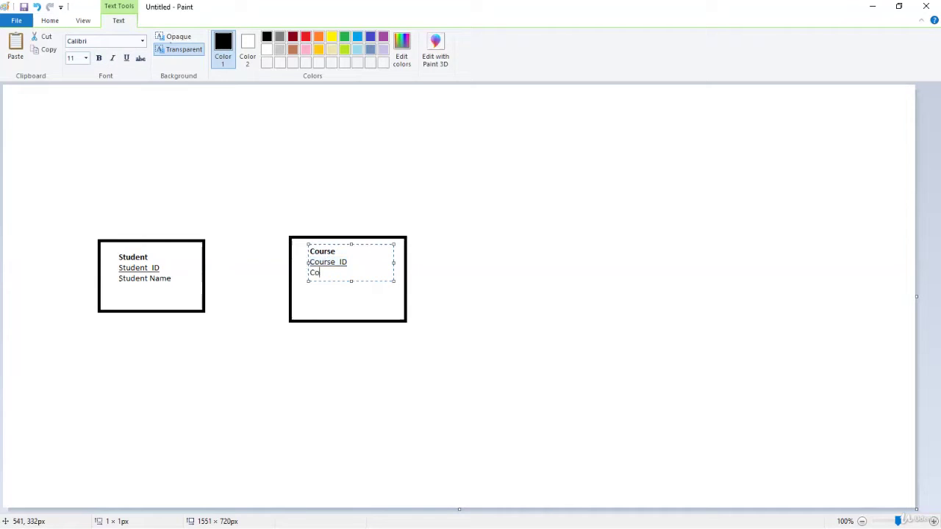
pyautogui.write('urse Name')
pyautogui.click(569, 102)
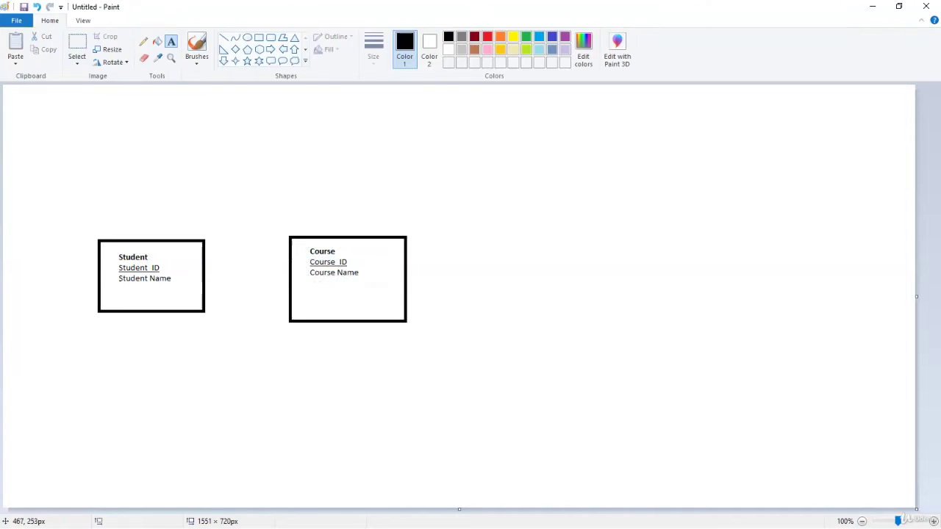
# - Draw a straight connector line from the Student box to the Course box, plus a first prong
pyautogui.click(223, 37)
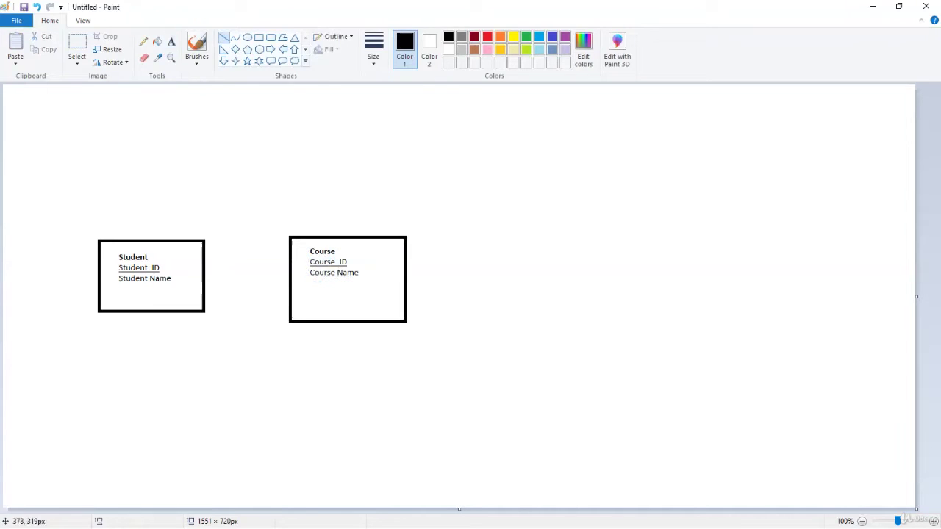
pyautogui.moveTo(205, 271); pyautogui.dragTo(289, 271)
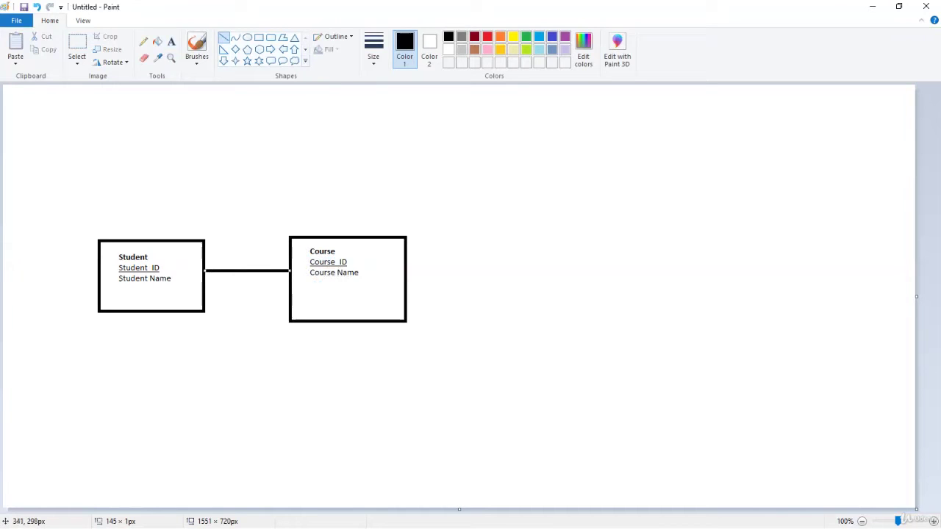
pyautogui.moveTo(205, 261); pyautogui.dragTo(215, 271)
pyautogui.hotkey('ctrl', 'z')
pyautogui.moveTo(203, 254); pyautogui.dragTo(220, 294)
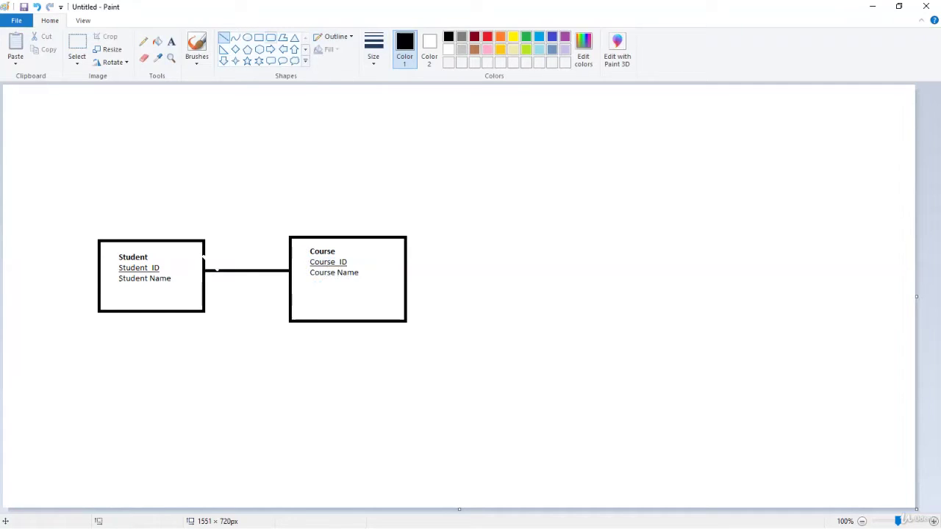
# - Set Color 2 to black and draw crow's-foot prongs at the Student and Course ends
pyautogui.click(429, 49)
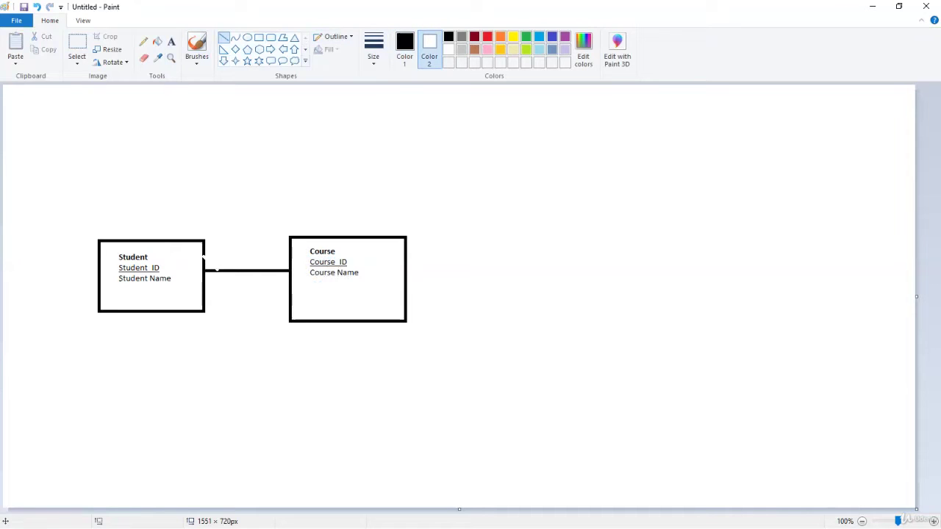
pyautogui.click(449, 37)
pyautogui.moveTo(205, 289); pyautogui.dragTo(217, 271)
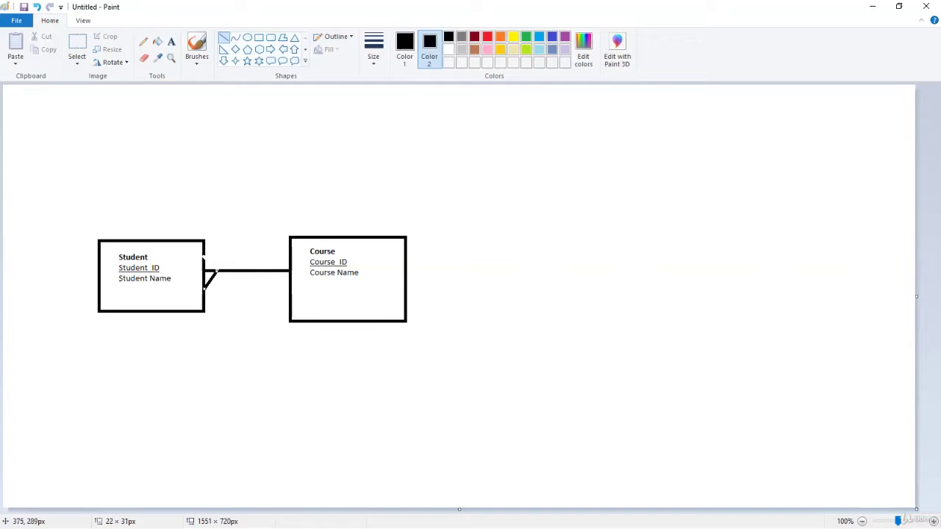
pyautogui.moveTo(217, 272)
pyautogui.mouseDown()
pyautogui.moveTo(227, 267)
pyautogui.moveTo(205, 257)
pyautogui.moveTo(217, 272)
pyautogui.moveTo(287, 287)
pyautogui.mouseUp()
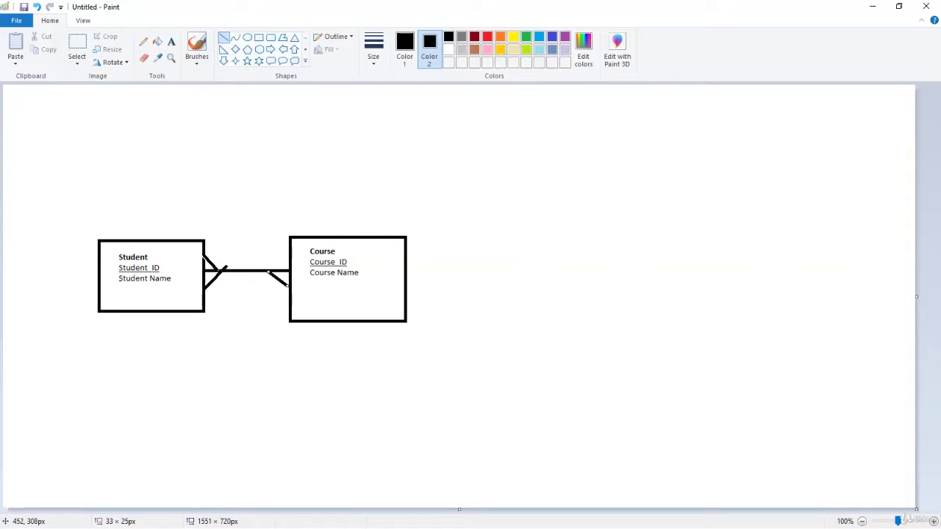
pyautogui.click(335, 319)
pyautogui.moveTo(269, 274); pyautogui.dragTo(288, 257)
# - Commit the last crow's-foot line and advance the PDF to the next page
pyautogui.press('Return')
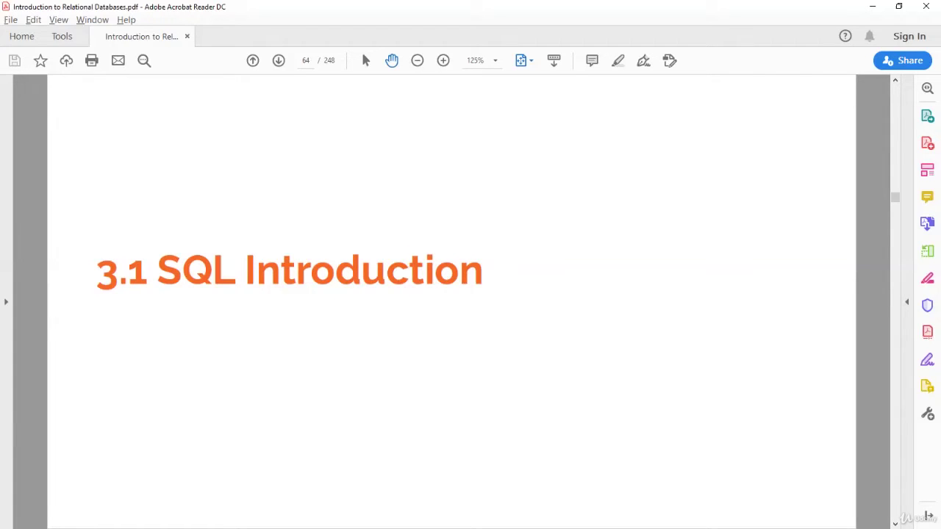
pyautogui.press('Right')
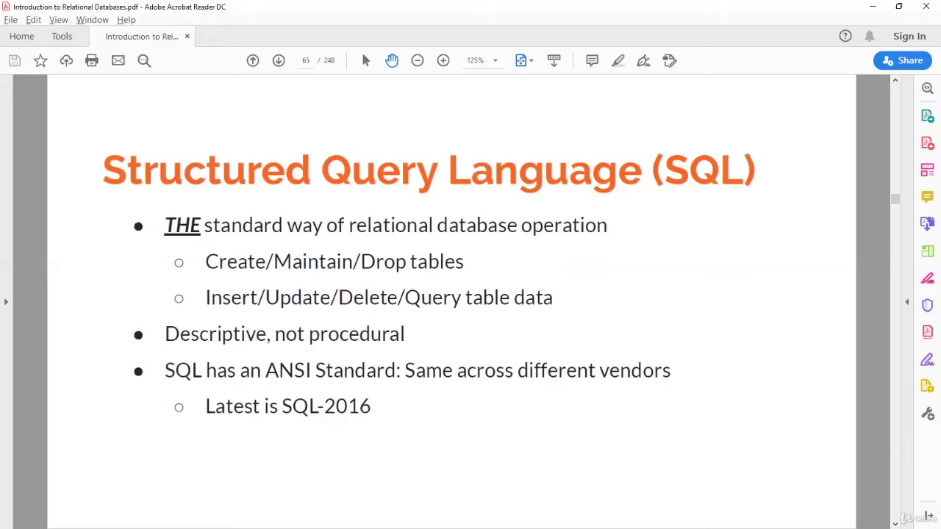
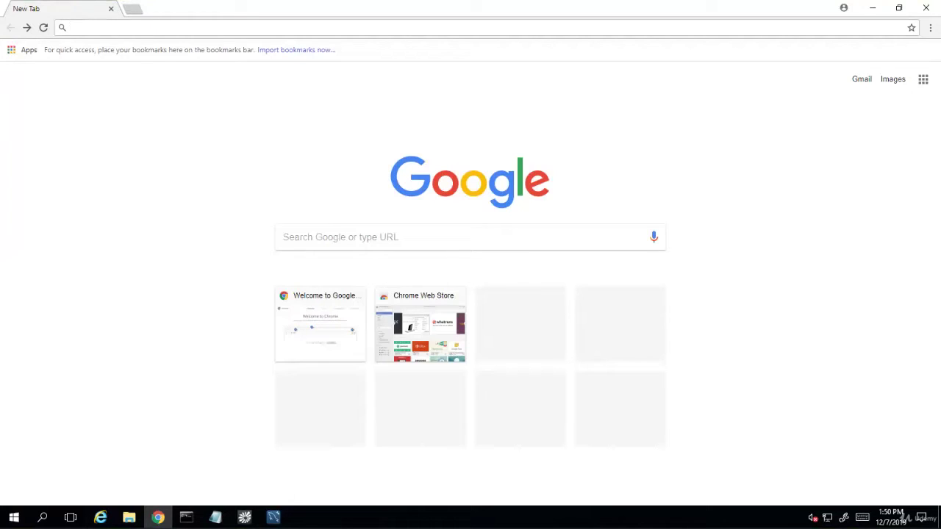
# - Search Google for 'postgresql download windows' and open the Windows installers - PostgreSQL result
pyautogui.click(283, 237)
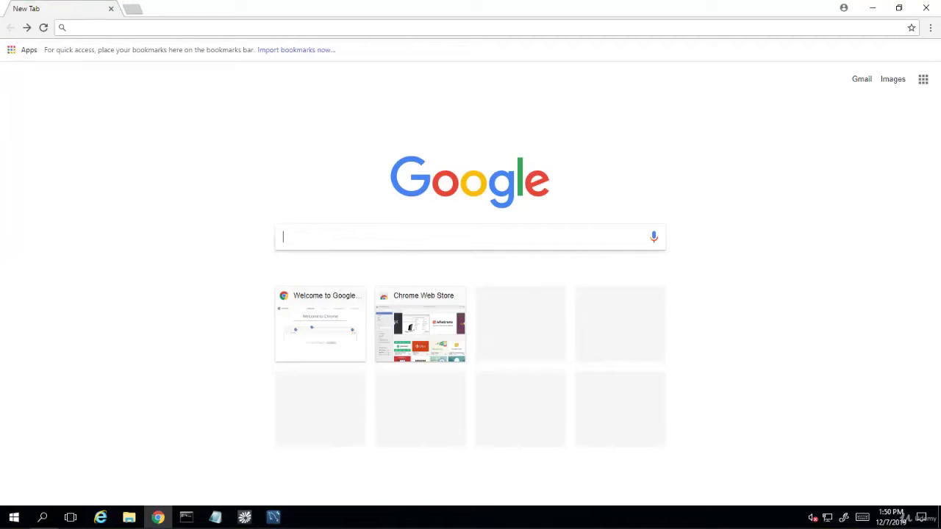
pyautogui.write('Postge')
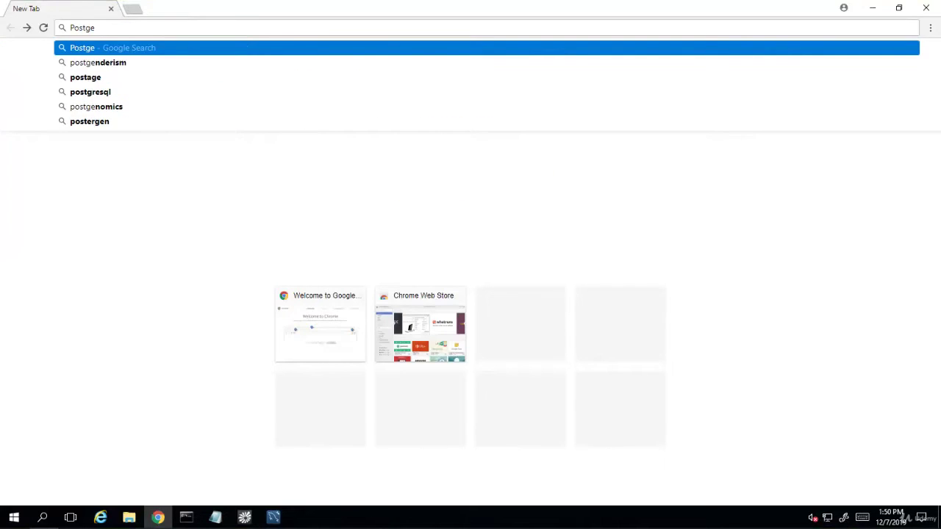
pyautogui.press('BackSpace')
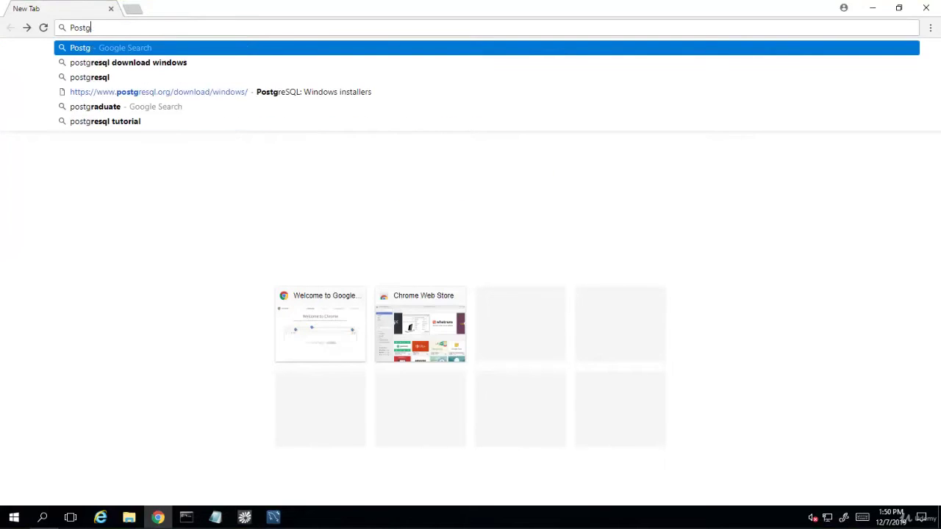
pyautogui.press('Down')
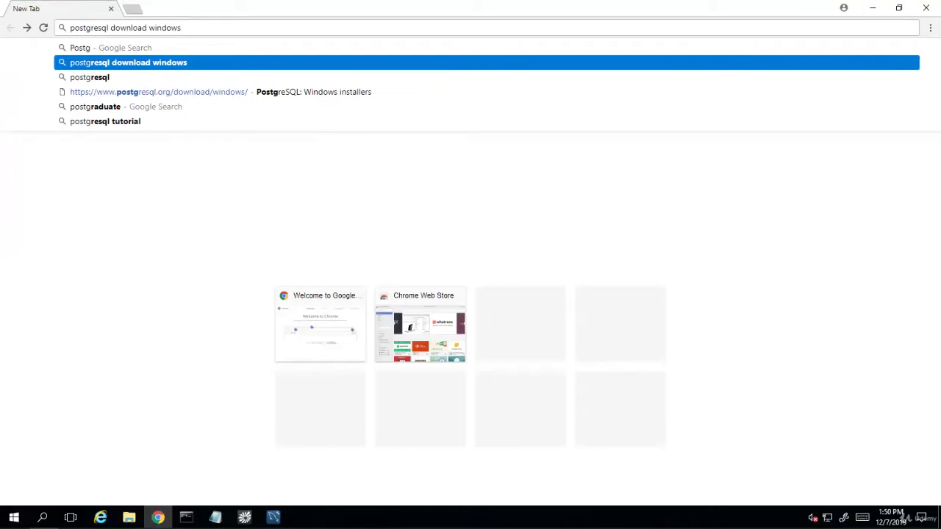
pyautogui.press('Return')
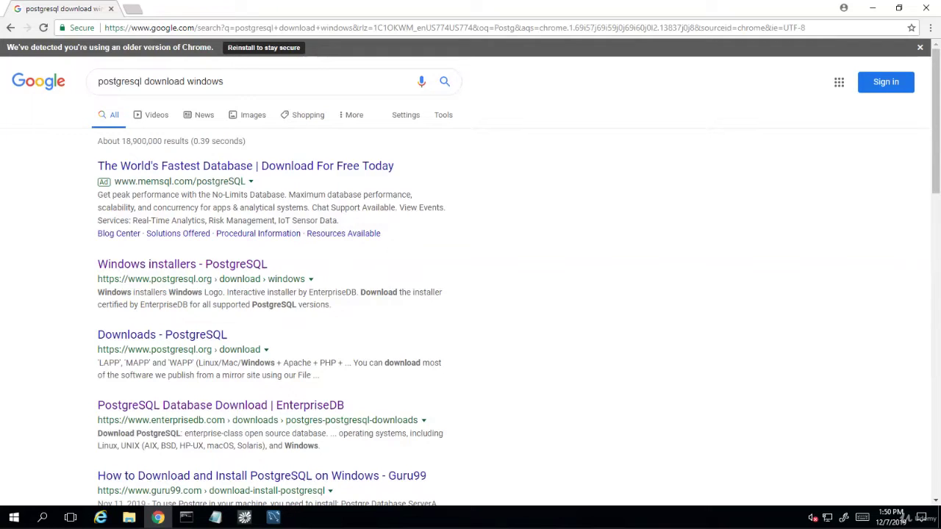
pyautogui.moveTo(175, 243)
pyautogui.mouseDown()
pyautogui.moveTo(90, 297)
pyautogui.moveTo(229, 279)
pyautogui.moveTo(273, 254)
pyautogui.moveTo(197, 245)
pyautogui.mouseUp()
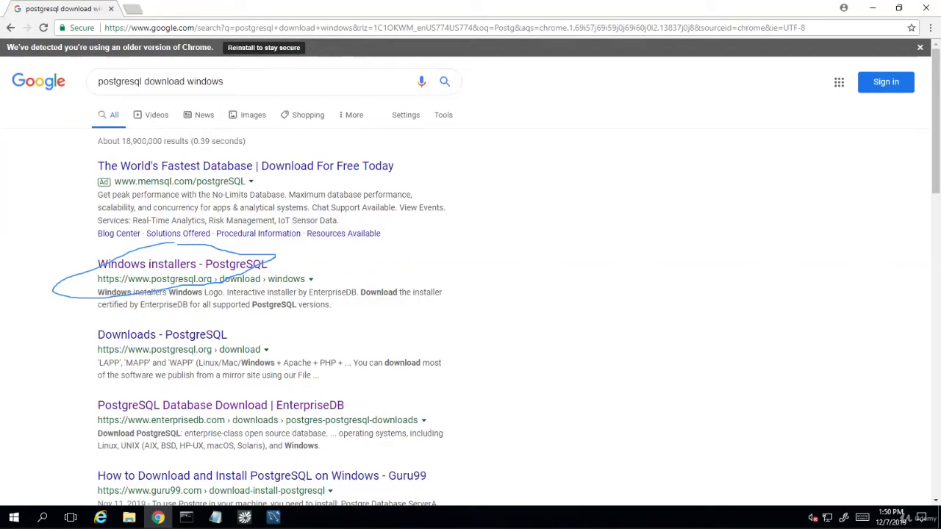
pyautogui.click(184, 264)
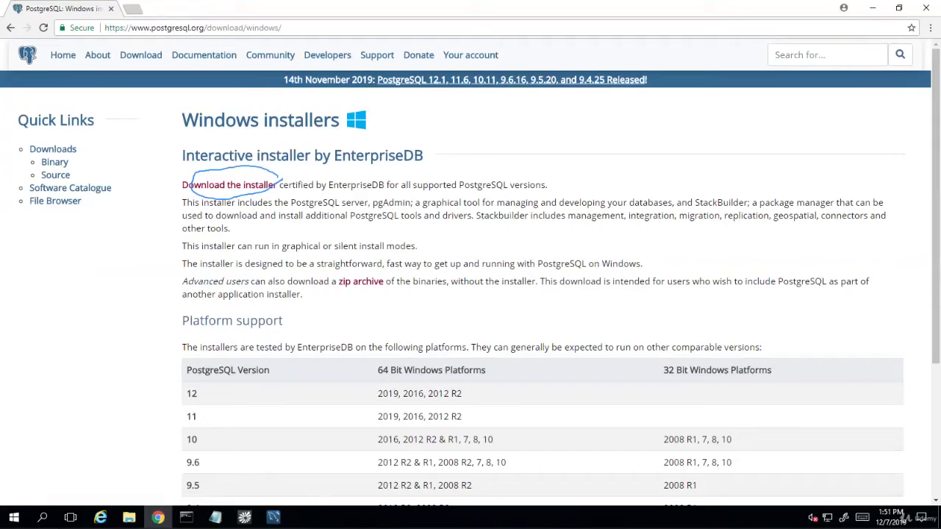
# - From the EnterpriseDB download page, get the 12.1 Windows x86-64 installer .exe
pyautogui.click(229, 185)
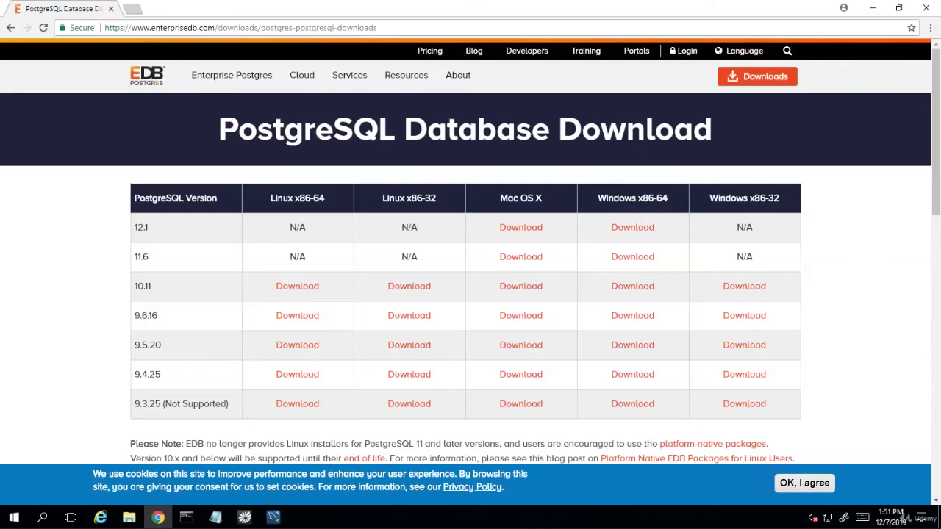
pyautogui.moveTo(656, 224)
pyautogui.mouseDown()
pyautogui.moveTo(610, 221)
pyautogui.moveTo(640, 239)
pyautogui.moveTo(655, 227)
pyautogui.mouseUp()
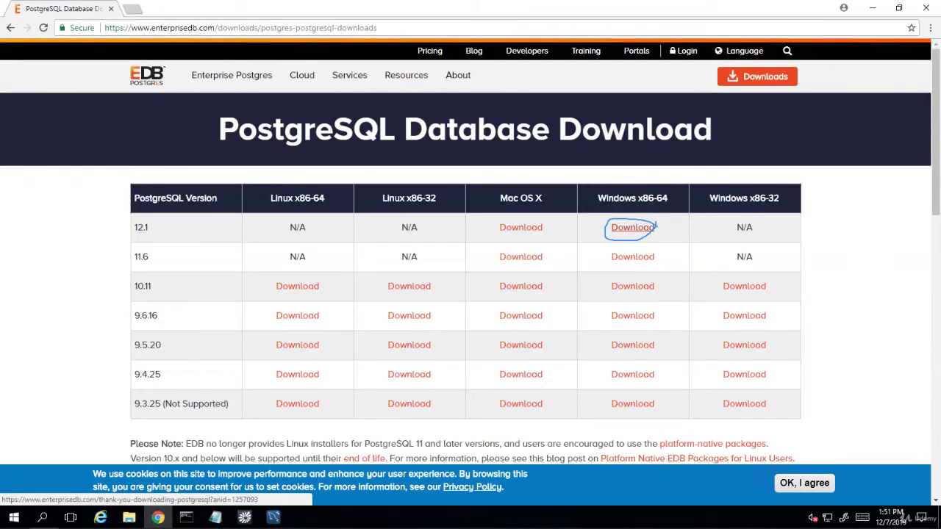
pyautogui.click(652, 227)
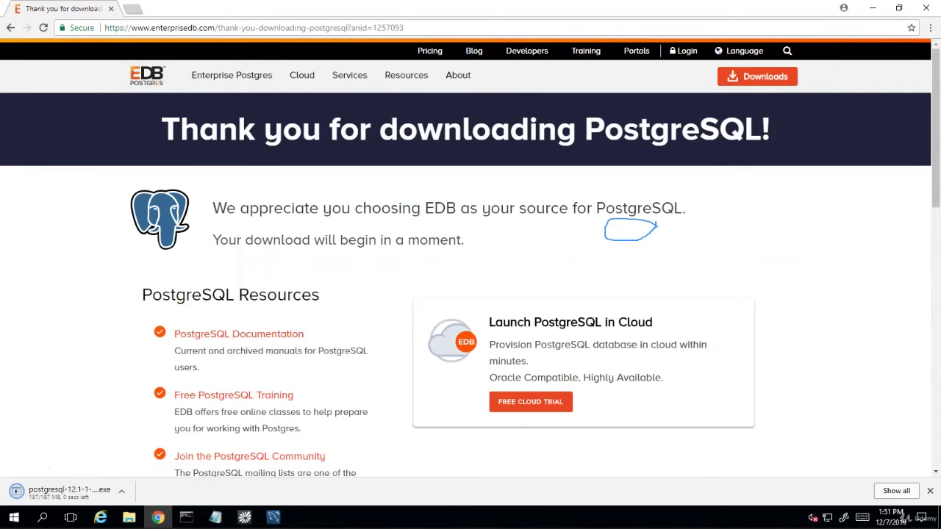
pyautogui.moveTo(49, 468)
pyautogui.mouseDown()
pyautogui.moveTo(65, 522)
pyautogui.moveTo(111, 485)
pyautogui.moveTo(60, 474)
pyautogui.mouseUp()
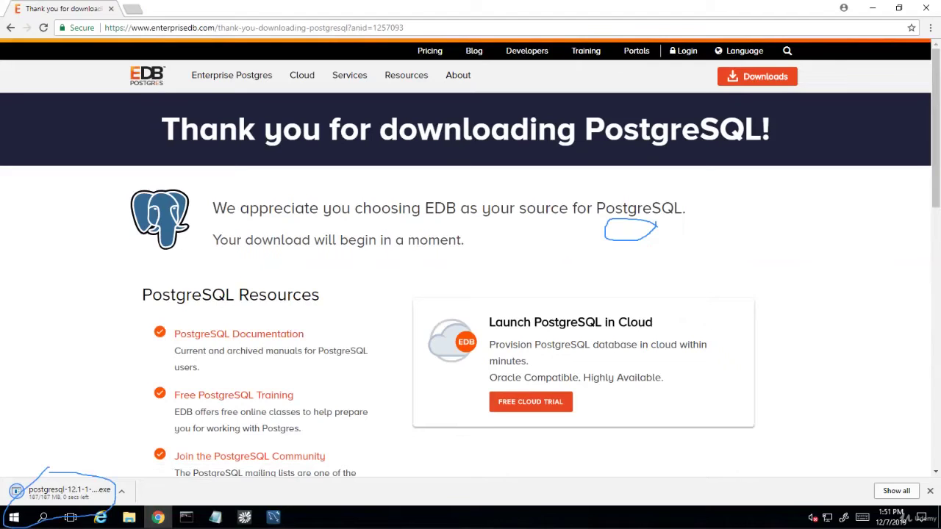
pyautogui.hotkey('ctrl', 'z')
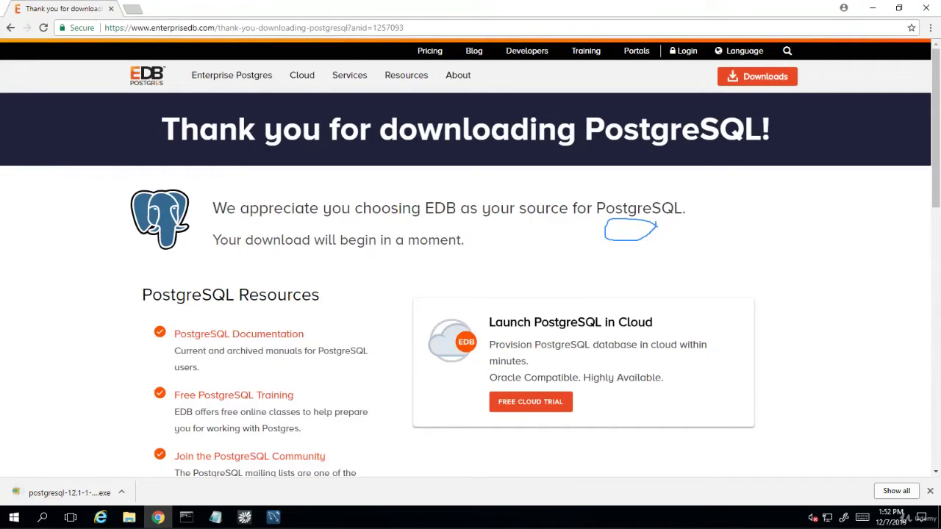
# - Launch postgresql-12.1-1-windows-x64.exe from its Downloads folder, allowing it past the security warning
pyautogui.rightClick(72, 493)
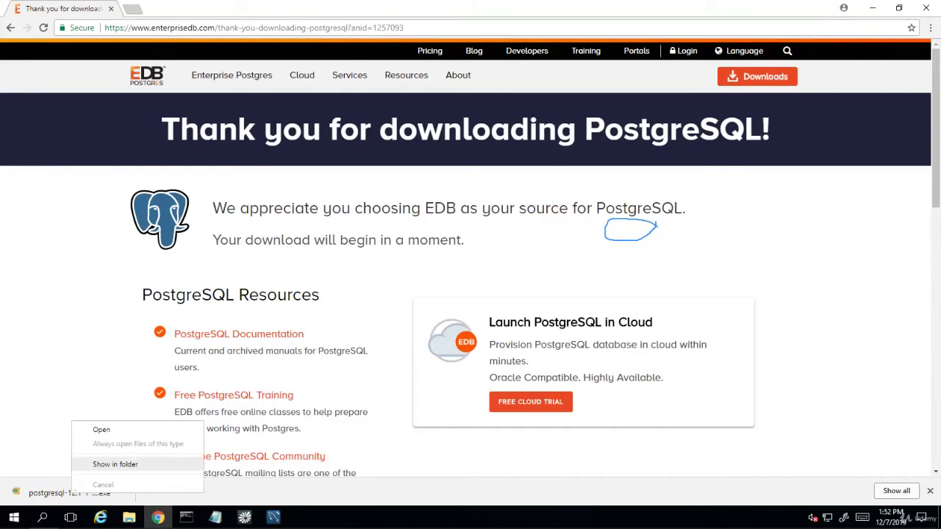
pyautogui.click(115, 464)
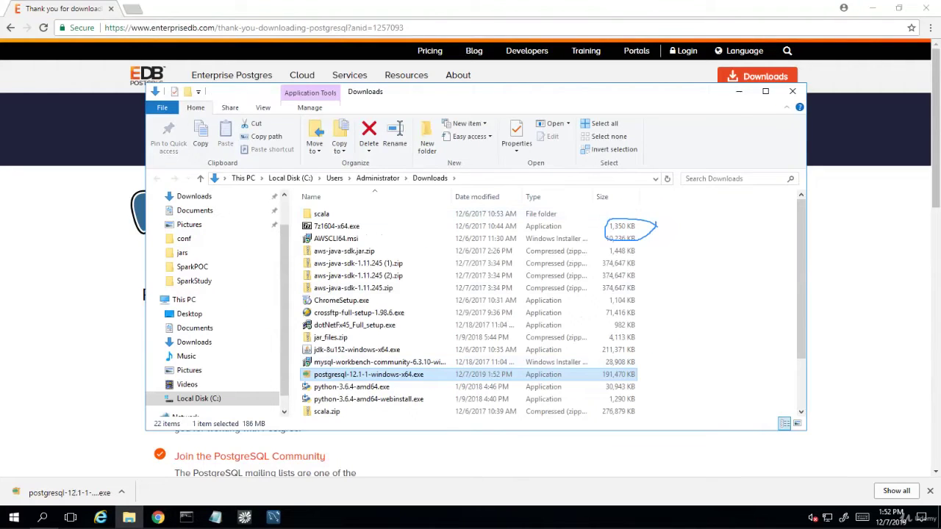
pyautogui.press('Return')
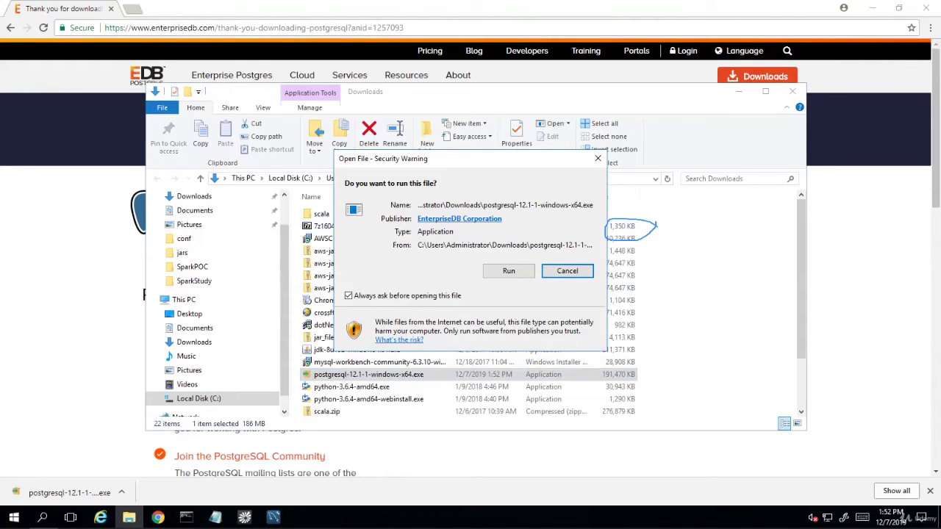
pyautogui.press('Tab')
pyautogui.press('Return')
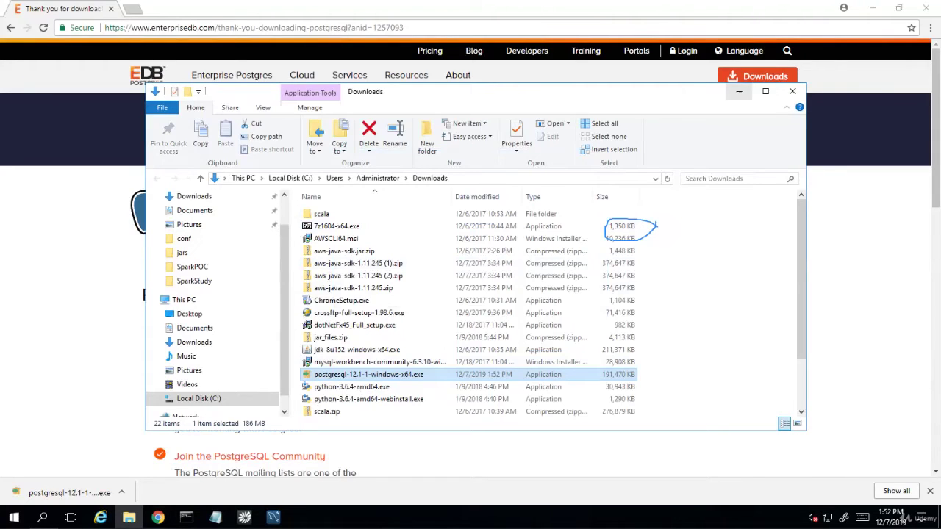
pyautogui.click(739, 91)
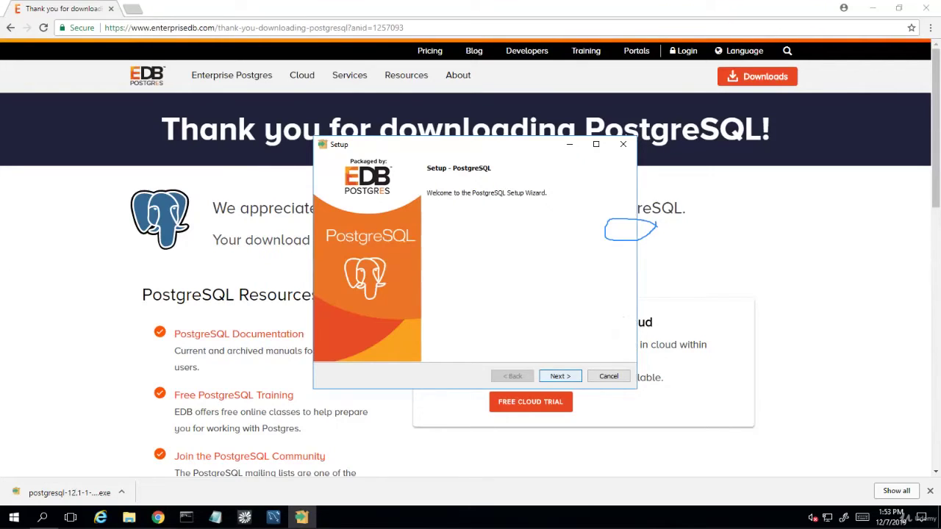
# - Move past the welcome page and keep C:\Program Files\PostgreSQL\12 as the installation directory
pyautogui.press('Return')
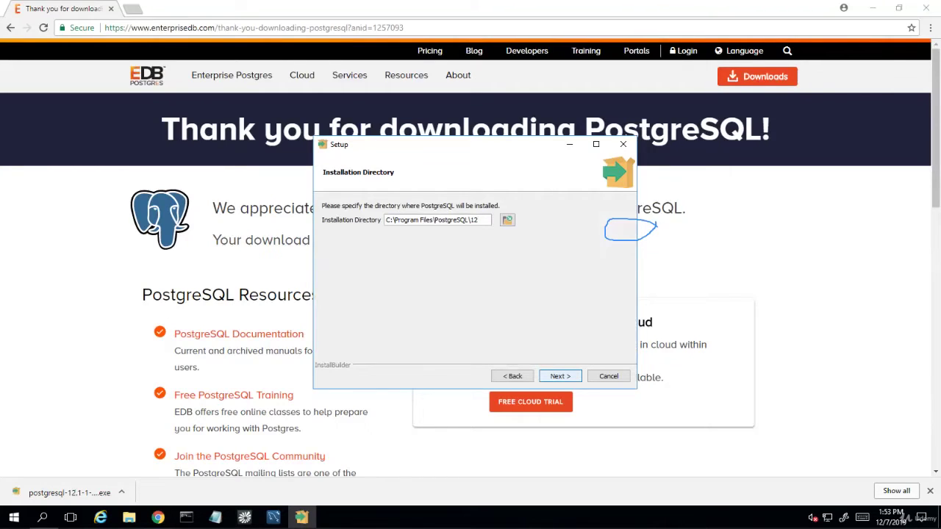
pyautogui.press('Return')
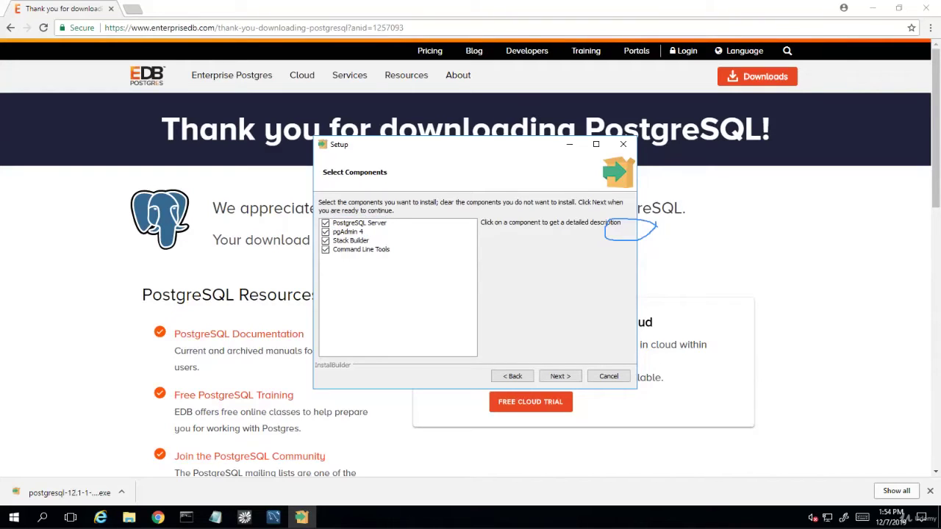
# - Keep all four components and the default data directory, and set the postgres superuser password
pyautogui.press('Return')
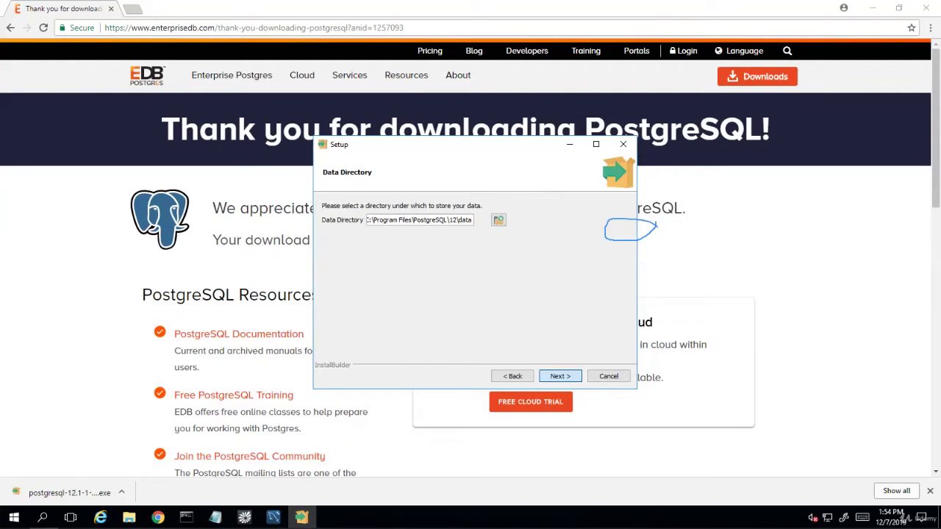
pyautogui.press('Return')
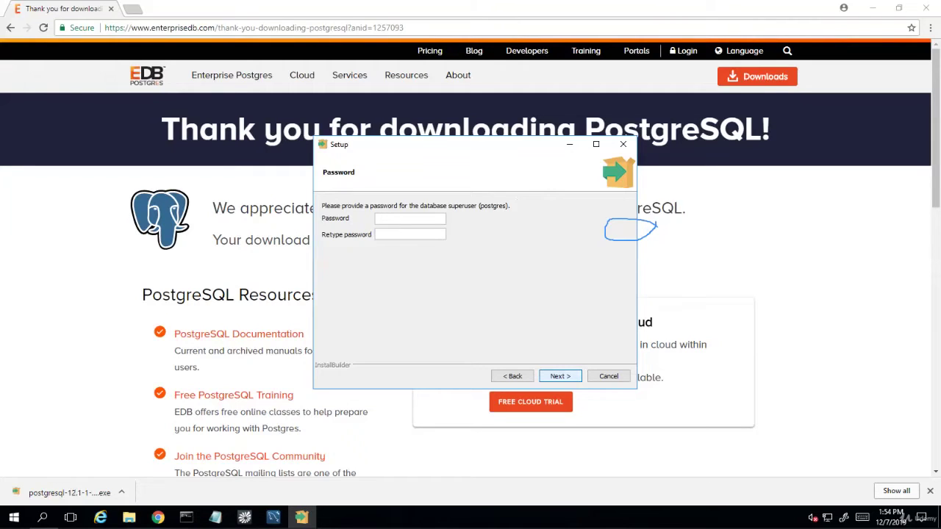
pyautogui.write('postgrespostgre')
pyautogui.press('BackSpace')
pyautogui.press('BackSpace')
pyautogui.press('BackSpace')
pyautogui.press('BackSpace')
pyautogui.press('BackSpace')
pyautogui.press('BackSpace')
pyautogui.press('BackSpace')
pyautogui.write('postgres')
pyautogui.press('Return')
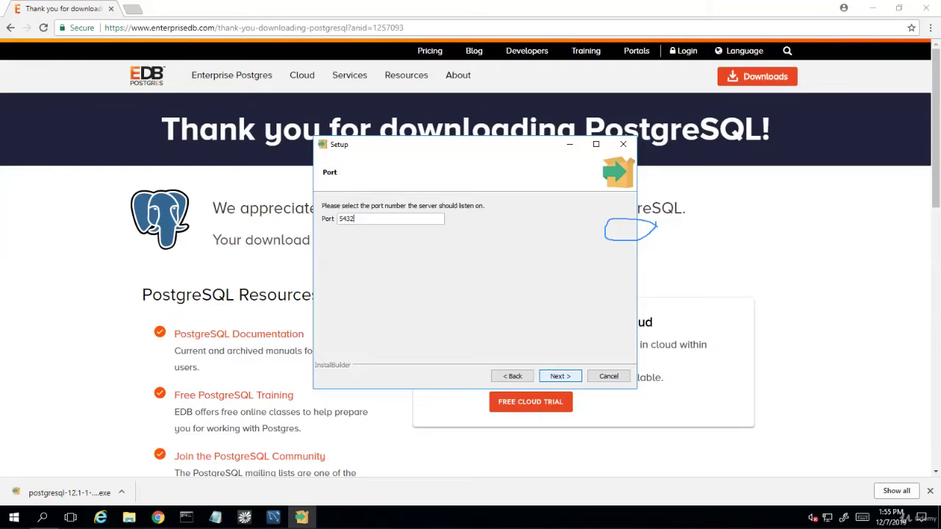
# - Keep port 5432 and the default locale, and accept the pre-installation summary
pyautogui.press('Return')
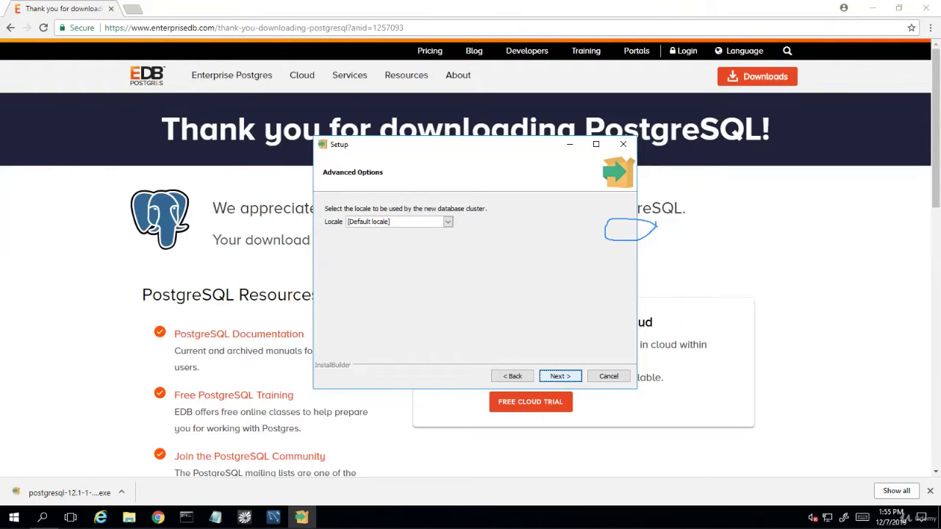
pyautogui.press('Return')
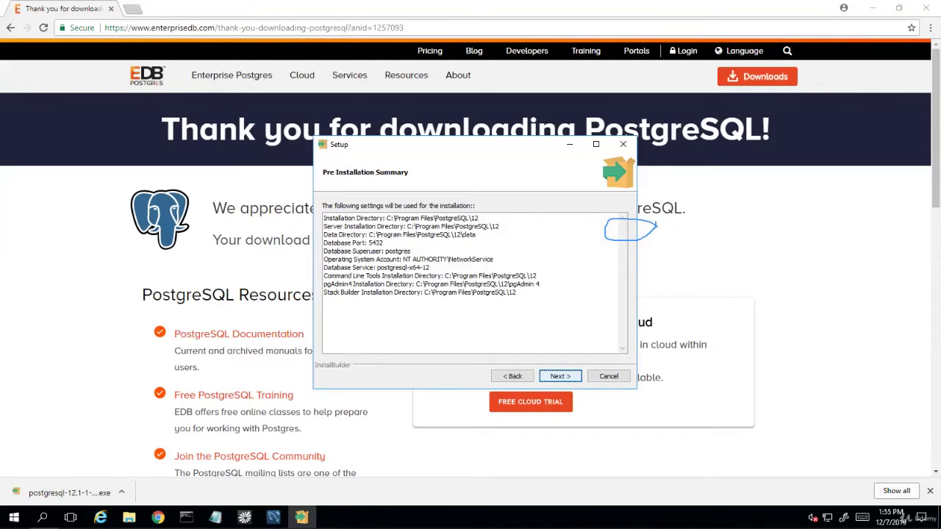
pyautogui.press('Return')
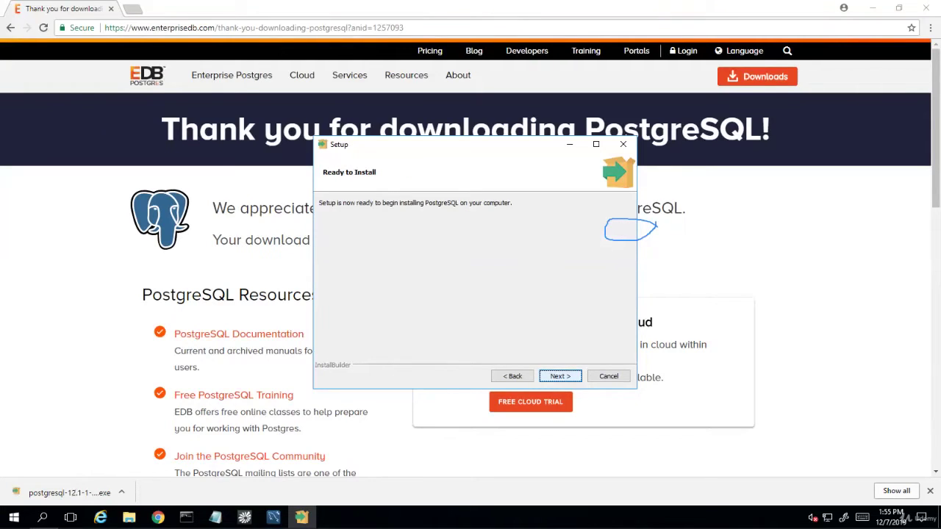
# - Run the installation, untick 'Launch Stack Builder at exit', and finish the wizard
pyautogui.press('Return')
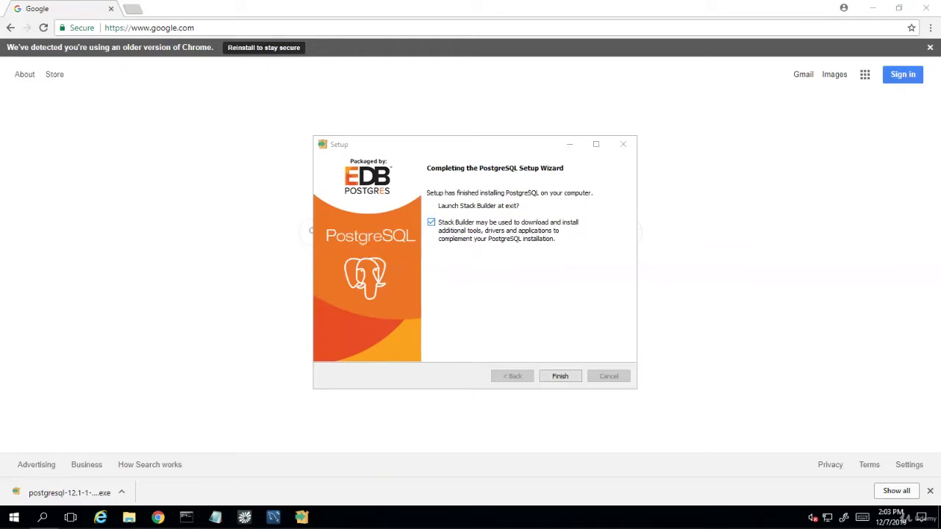
pyautogui.click(430, 222)
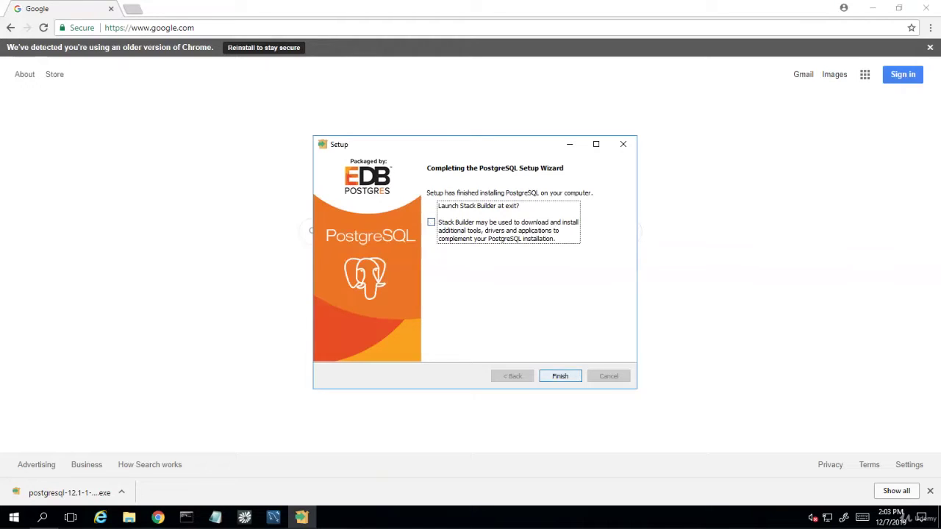
pyautogui.click(560, 375)
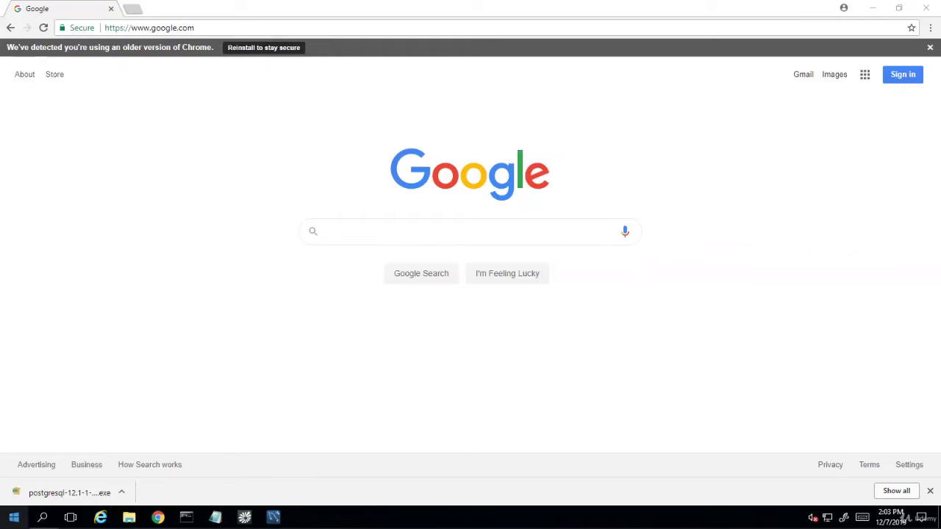
# - Start pgAdmin 4 from the PostgreSQL 12 group in the Start menu
pyautogui.click(14, 517)
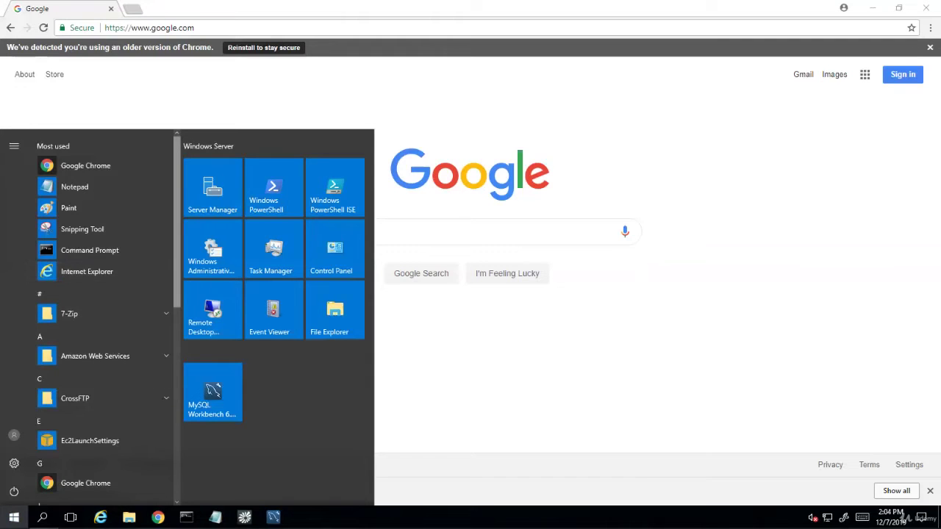
pyautogui.scroll(-5, 103, 317)
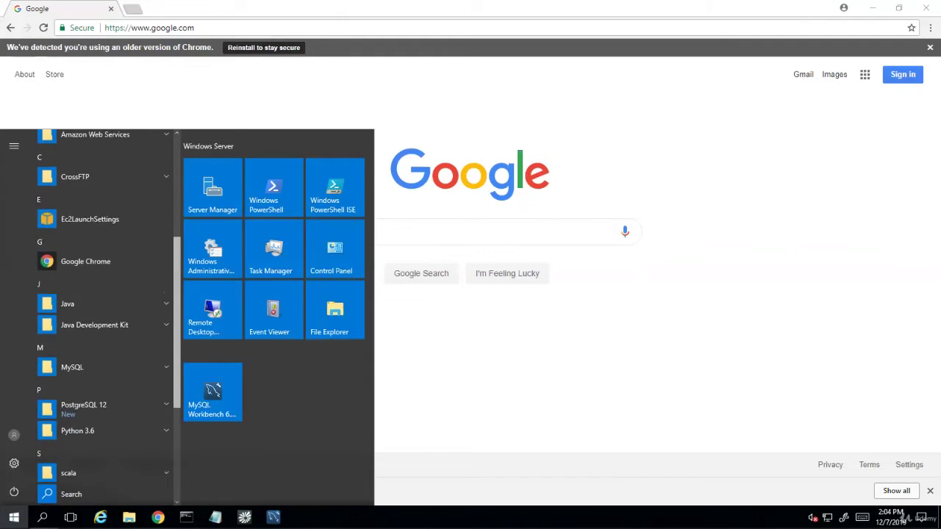
pyautogui.scroll(-1, 103, 342)
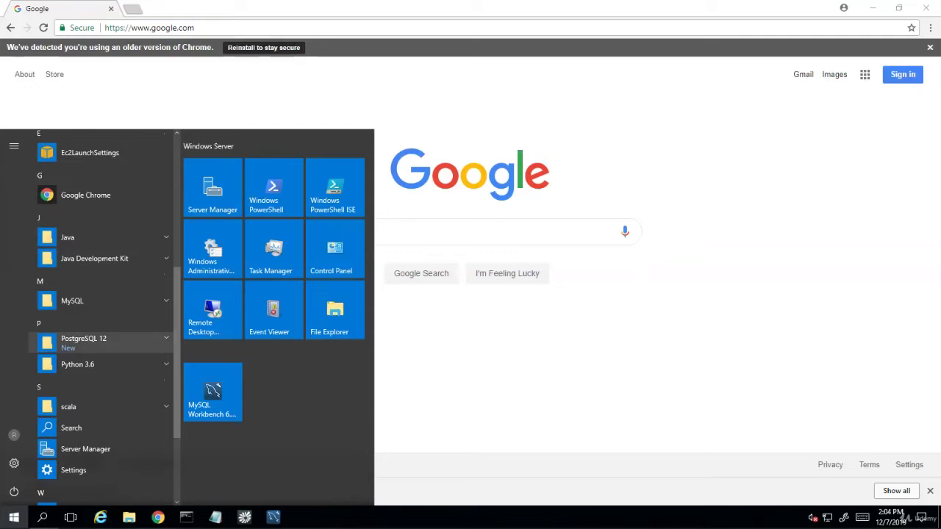
pyautogui.click(96, 342)
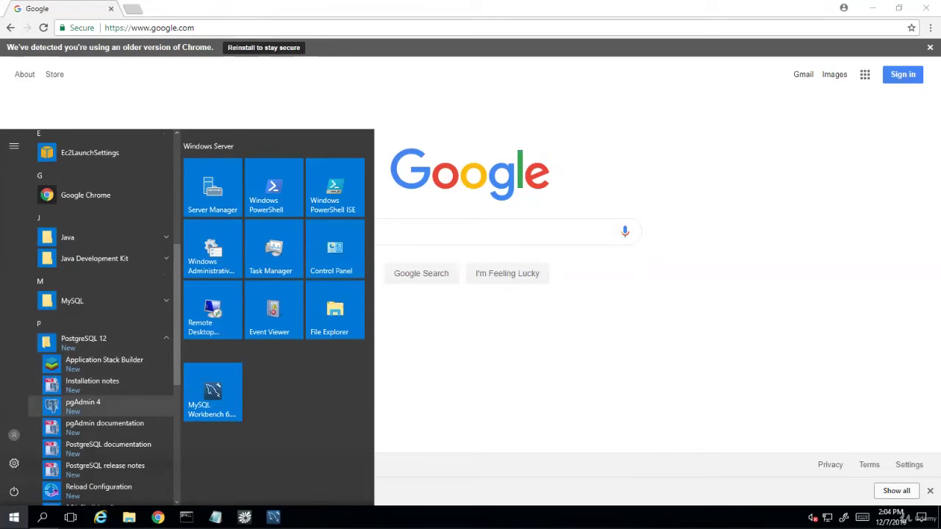
pyautogui.click(83, 404)
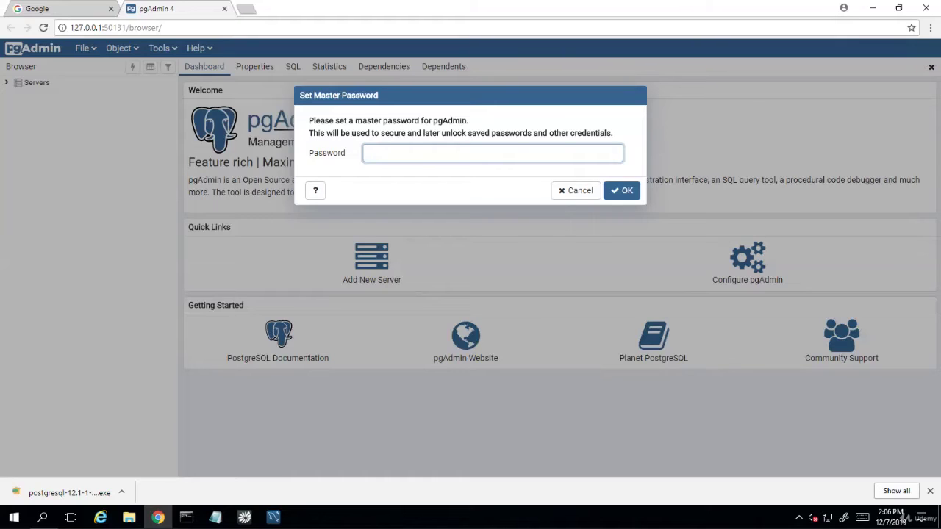
# - Set a pgAdmin master password, dismiss Chrome's save-password offer, and expand Servers
pyautogui.write('******')
pyautogui.press('BackSpace')
pyautogui.press('BackSpace')
pyautogui.press('BackSpace')
pyautogui.press('BackSpace')
pyautogui.press('BackSpace')
pyautogui.press('BackSpace')
pyautogui.write('********')
pyautogui.press('Return')
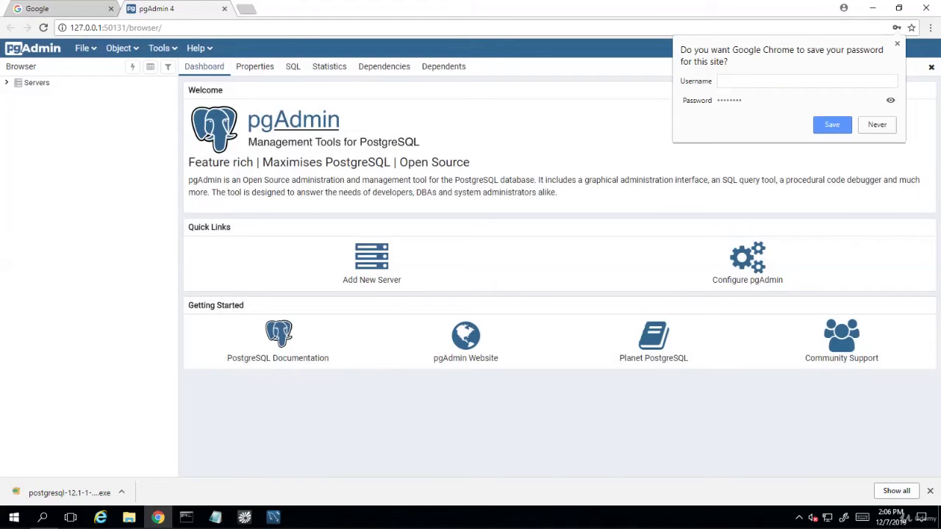
pyautogui.press('Escape')
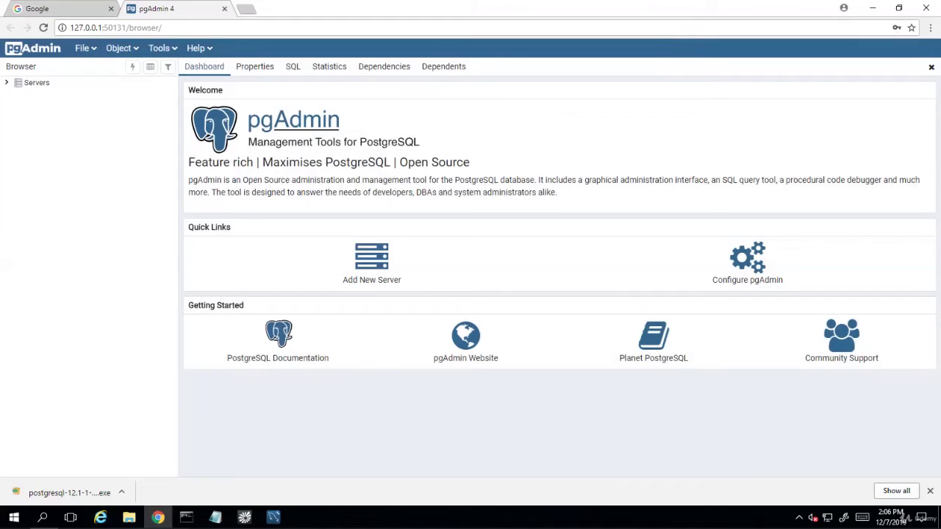
pyautogui.click(36, 82)
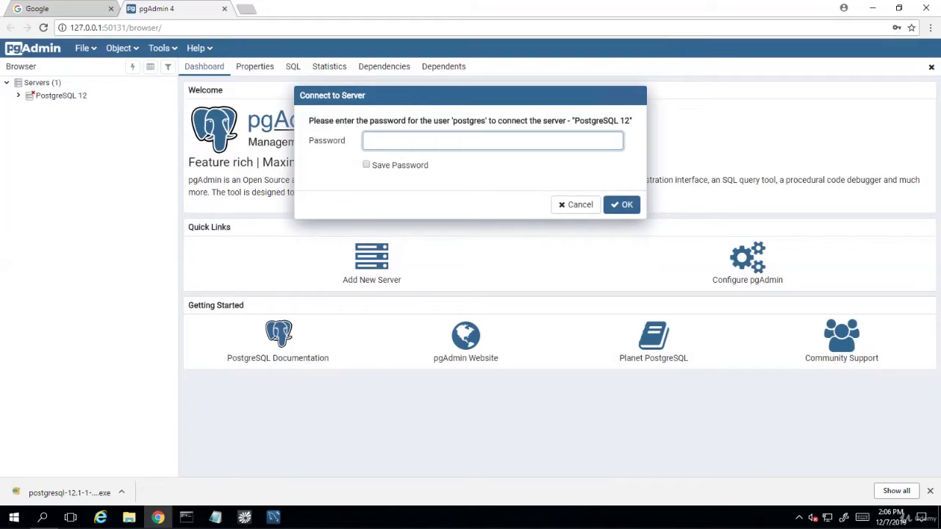
# - Connect to PostgreSQL 12 with the postgres password saved, then expand its Databases list
pyautogui.write('postgres')
pyautogui.click(366, 165)
pyautogui.click(622, 204)
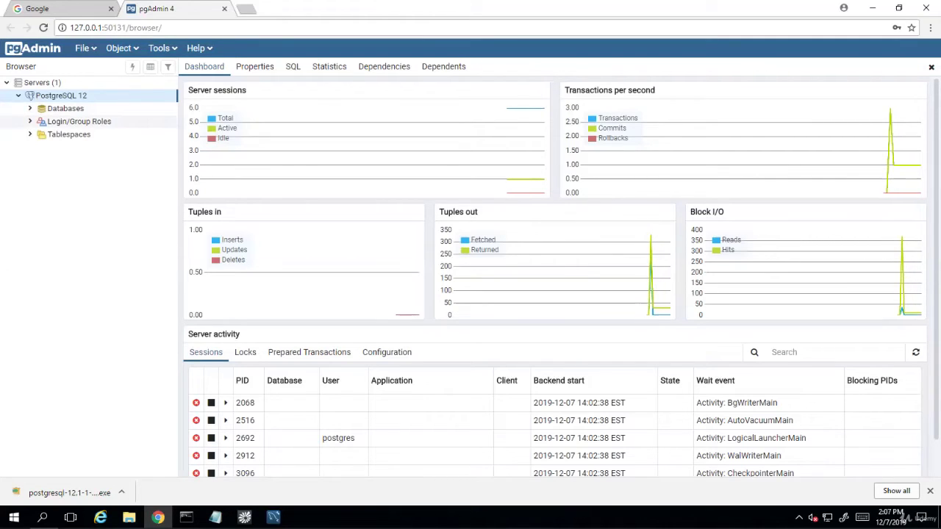
pyautogui.click(30, 121)
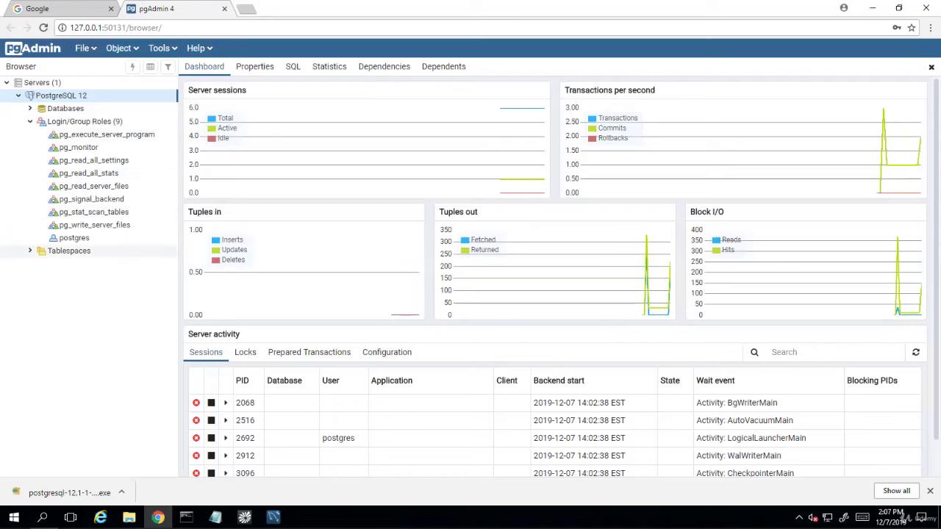
pyautogui.click(31, 122)
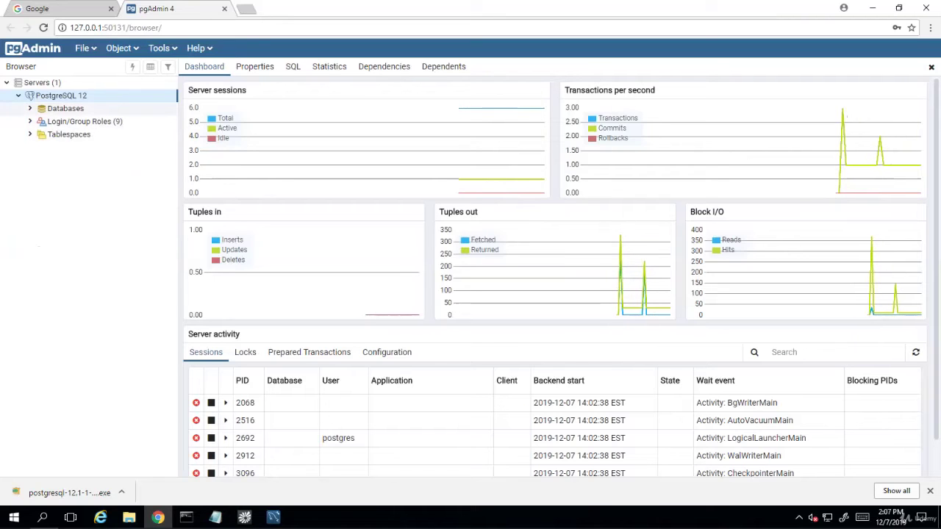
pyautogui.click(29, 108)
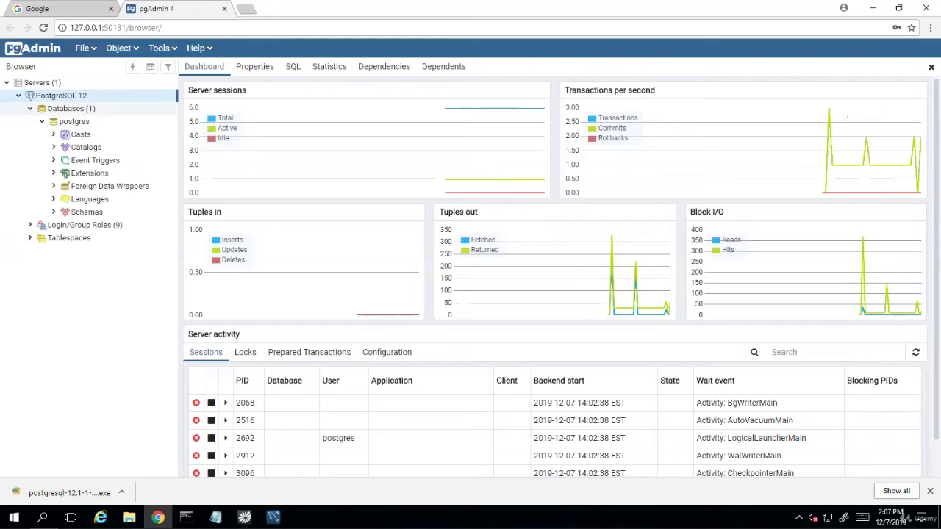
# - Create and save a database named test_data via Databases > Create > Database
pyautogui.rightClick(68, 110)
pyautogui.moveTo(85, 121)
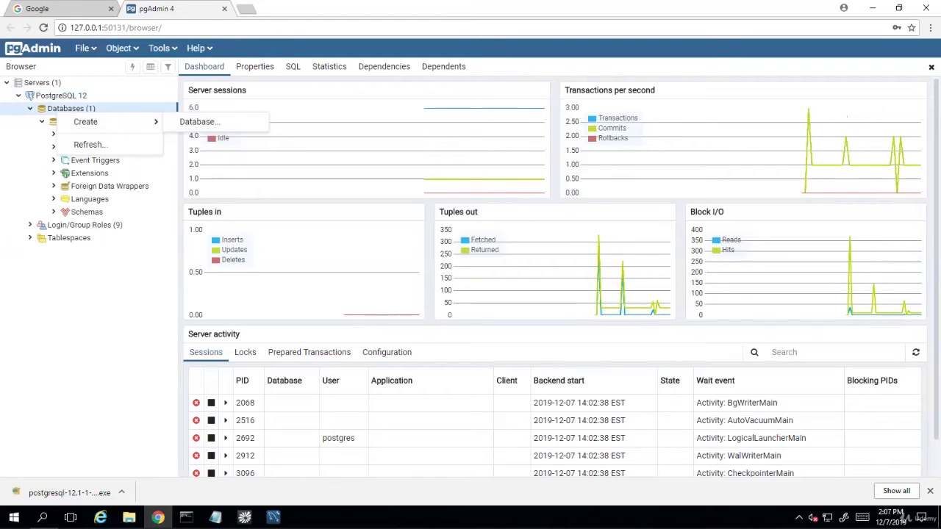
pyautogui.press('Escape')
pyautogui.rightClick(73, 110)
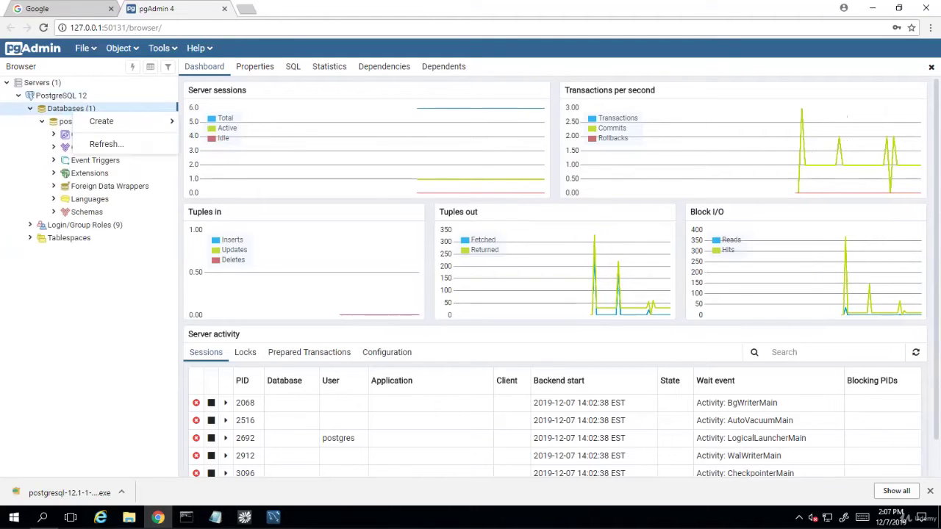
pyautogui.moveTo(96, 121)
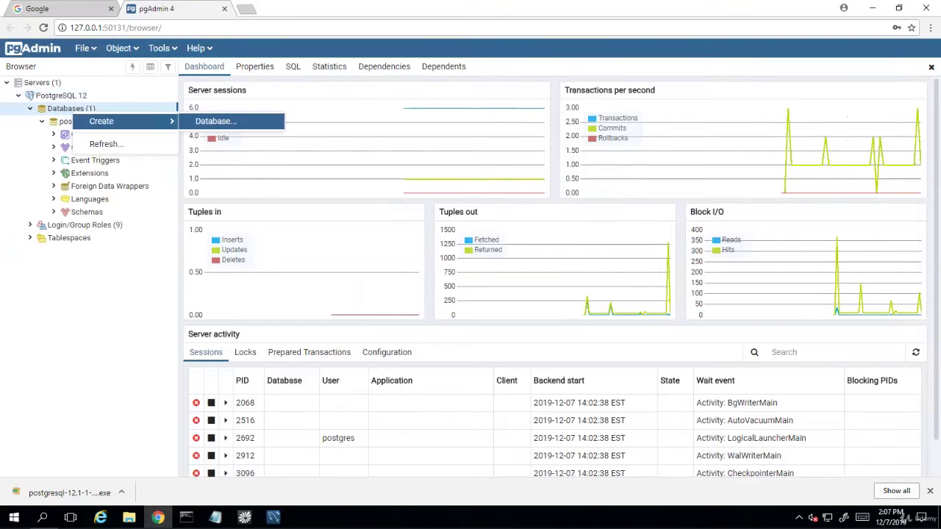
pyautogui.click(215, 121)
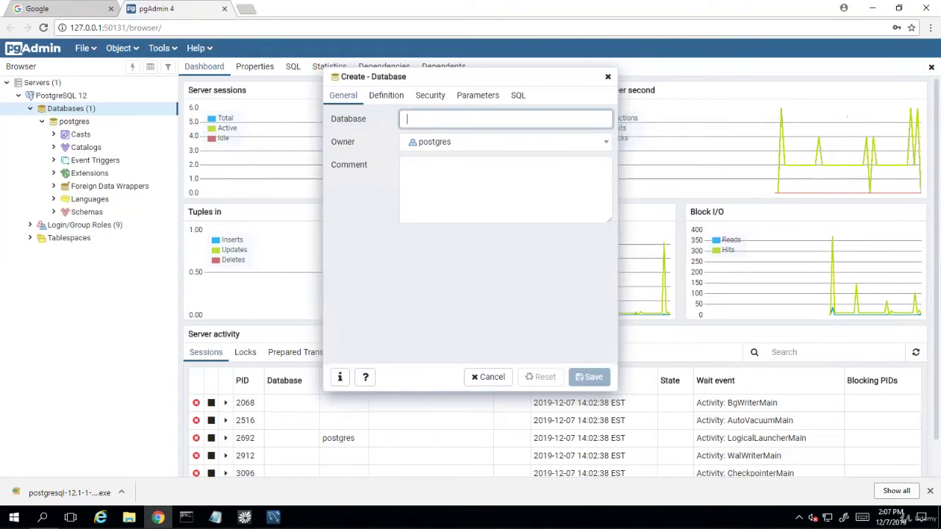
pyautogui.write('test')
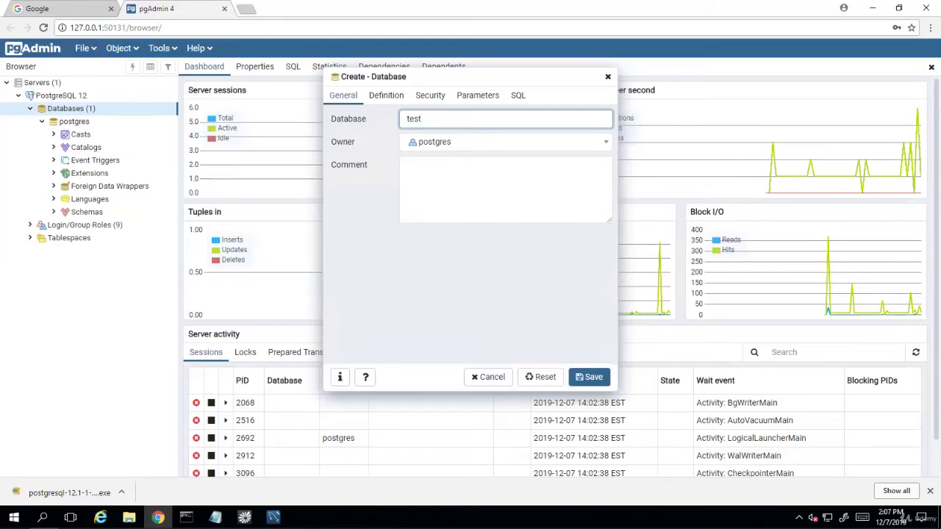
pyautogui.write('_data')
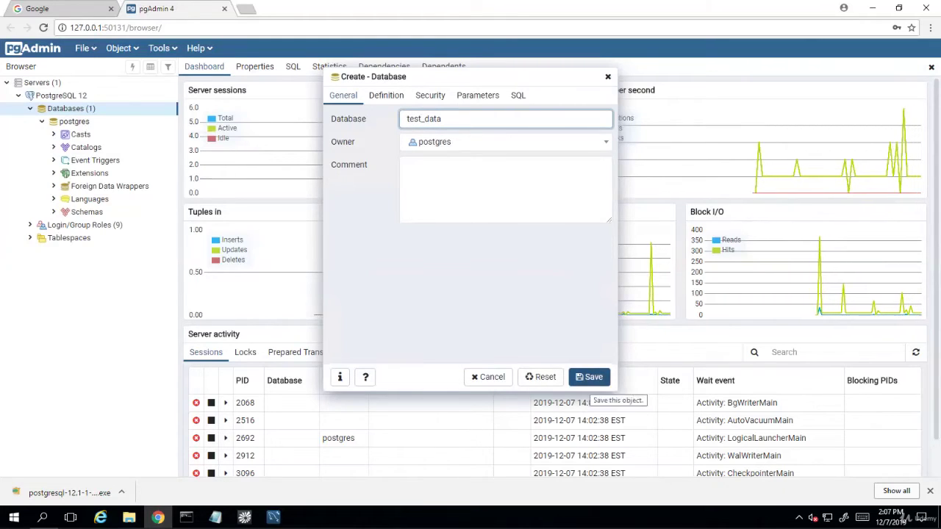
pyautogui.click(589, 377)
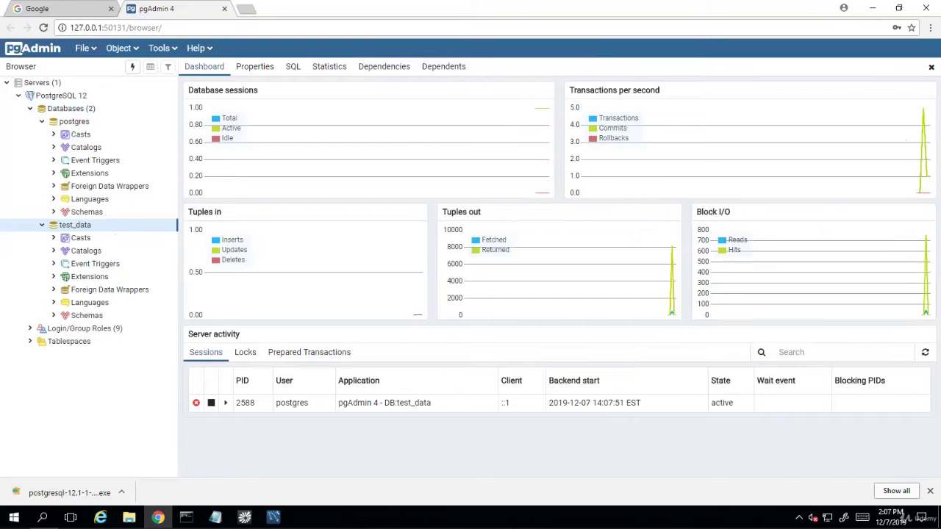
# - Open a Query Tool on test_data, run create table test(id int);, then start typing the insert
pyautogui.rightClick(74, 228)
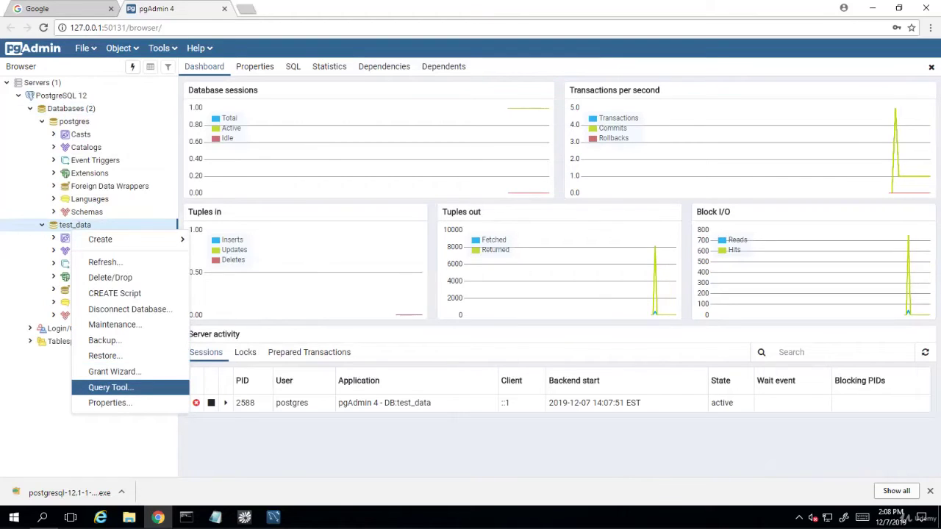
pyautogui.click(110, 388)
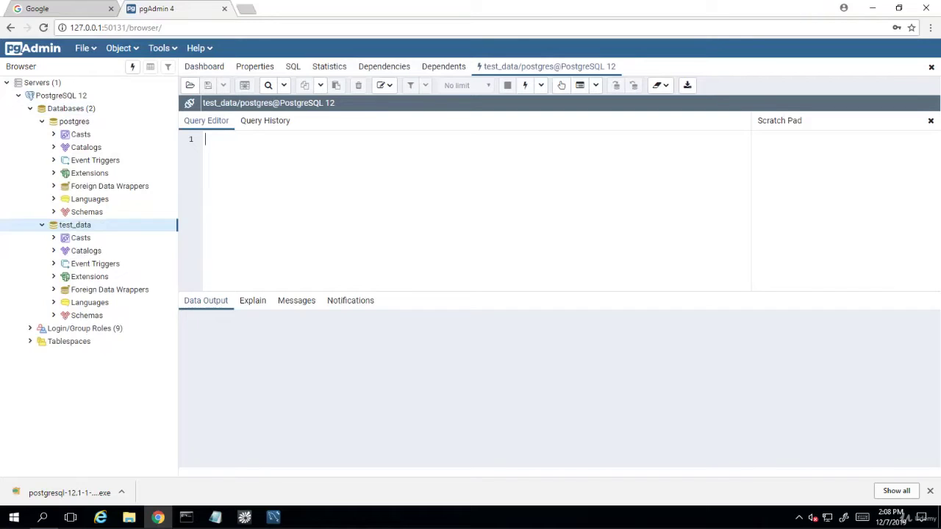
pyautogui.write('create table')
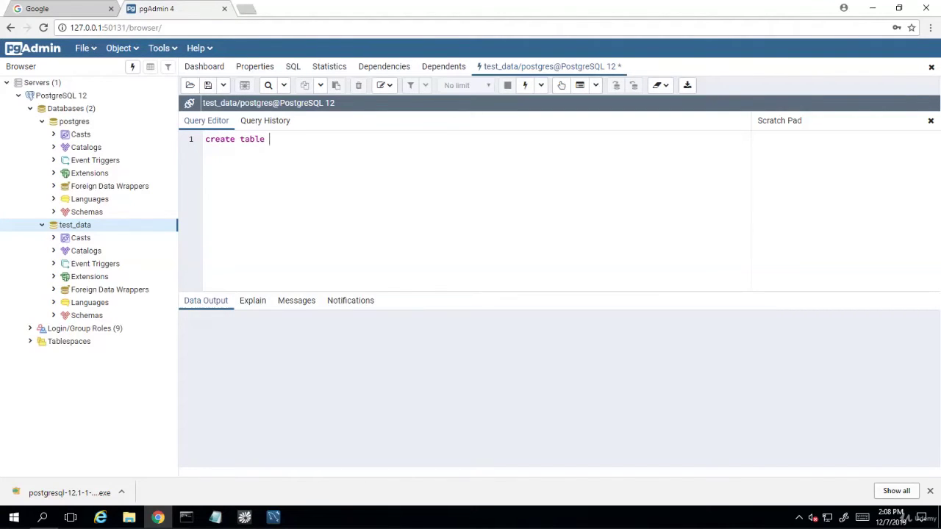
pyautogui.write(' test(id ')
pyautogui.write('in')
pyautogui.press('BackSpace')
pyautogui.write('d int);')
pyautogui.press('Return')
pyautogui.click(525, 85)
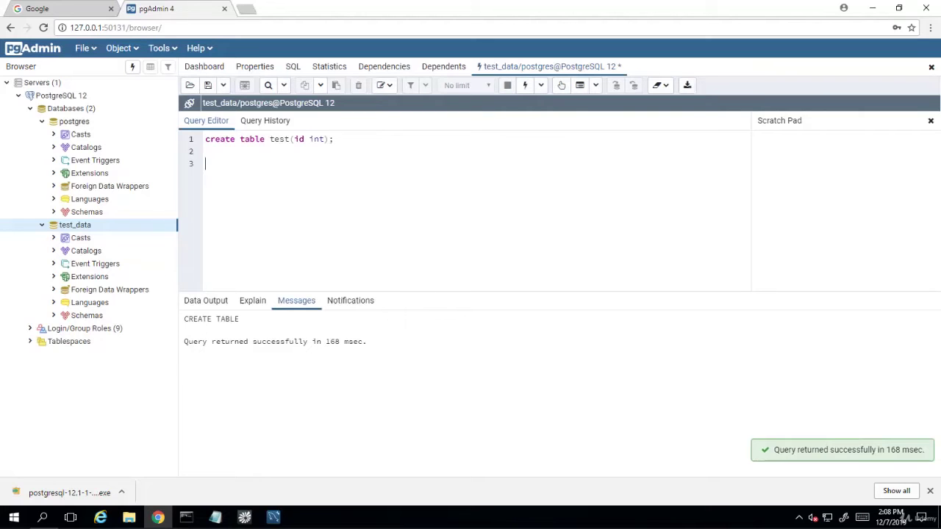
pyautogui.write('insert into test values ')
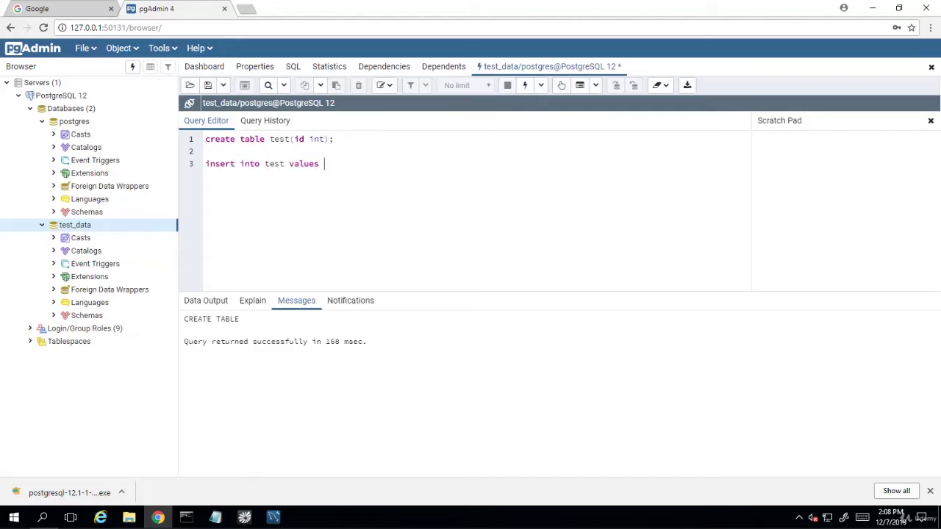
pyautogui.write('(1);')
# - Run insert into test values (1); on its own to store the value 1
pyautogui.hotkey('shift', 'Up')
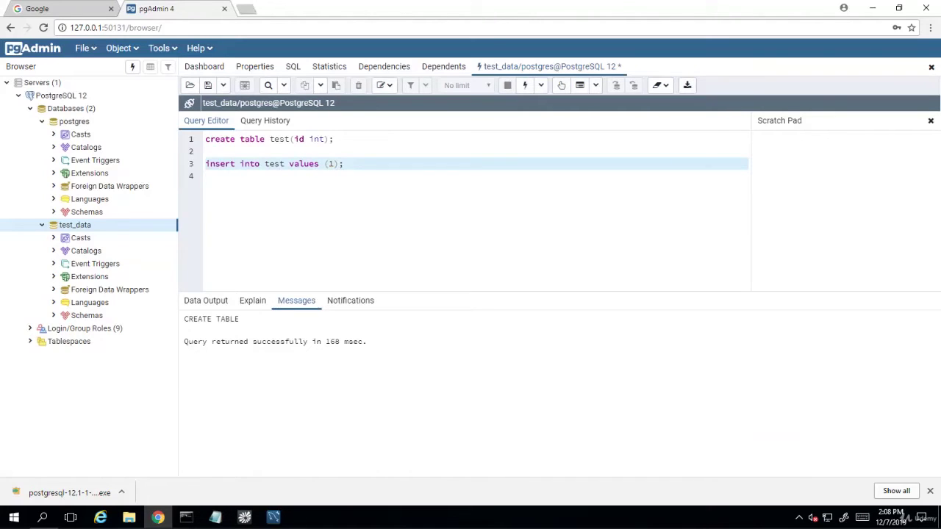
pyautogui.press('F5')
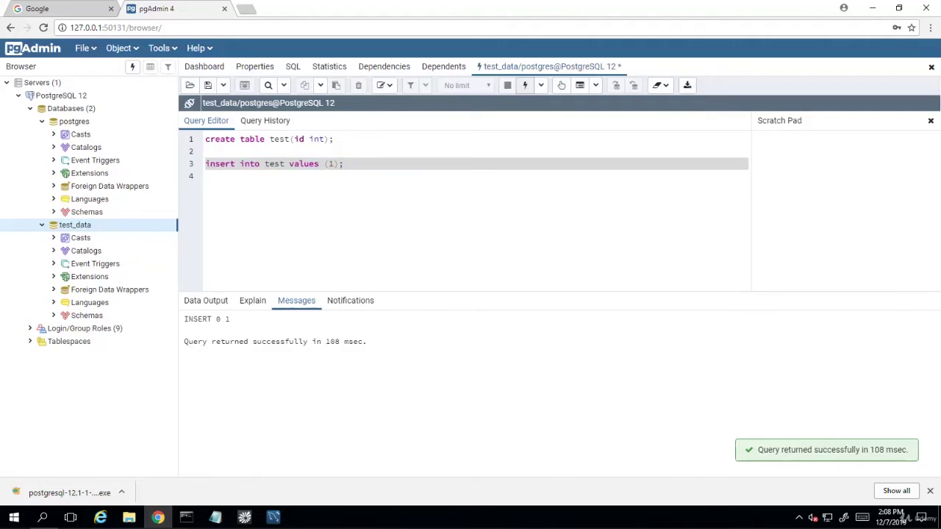
pyautogui.press('Down')
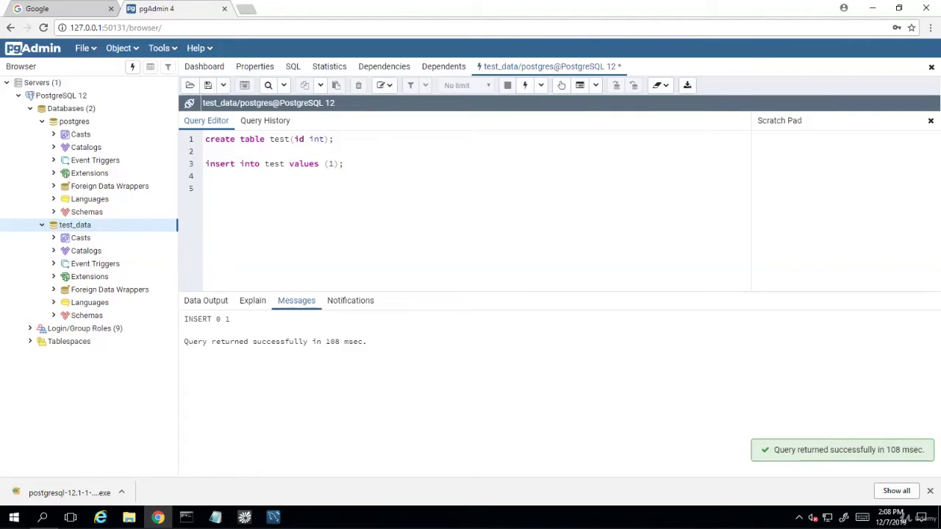
# - Run select * from test;, returning one row with id 1
pyautogui.write('select * from test;')
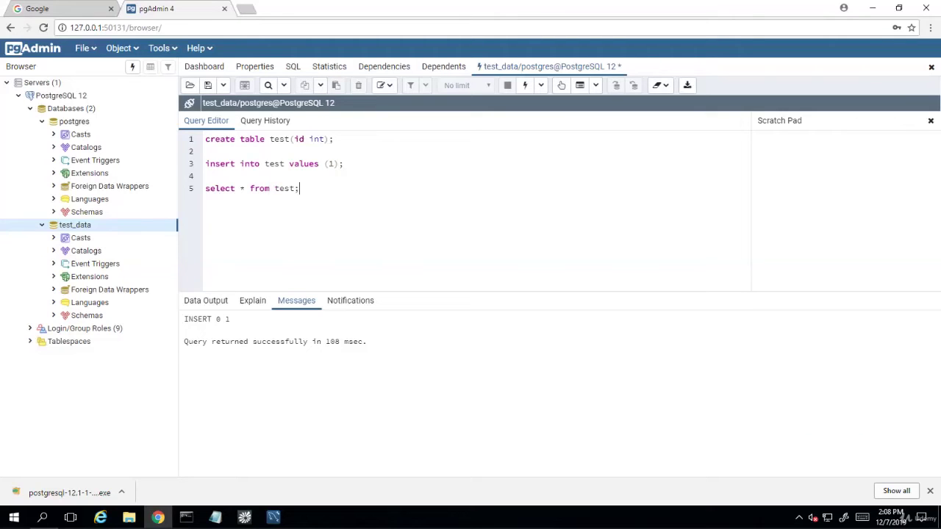
pyautogui.press('Return')
pyautogui.hotkey('shift', 'Up')
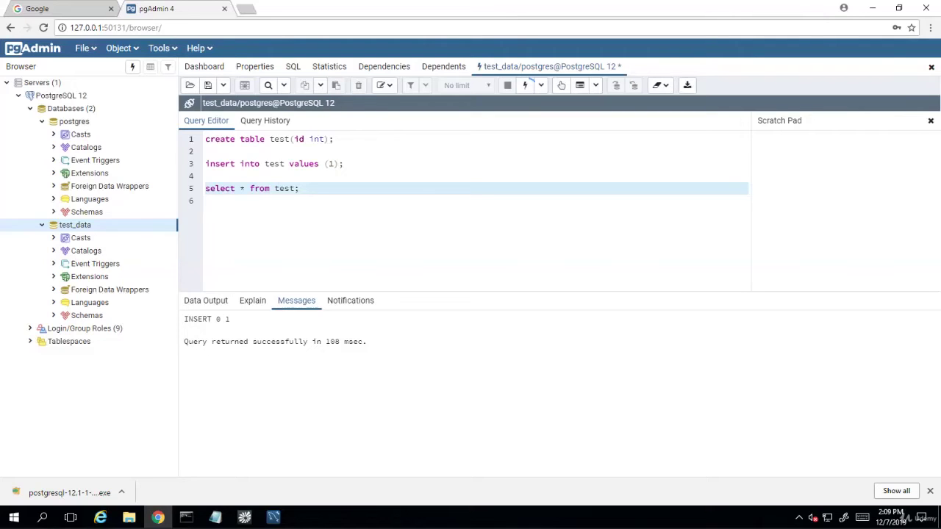
pyautogui.click(525, 86)
pyautogui.click(525, 85)
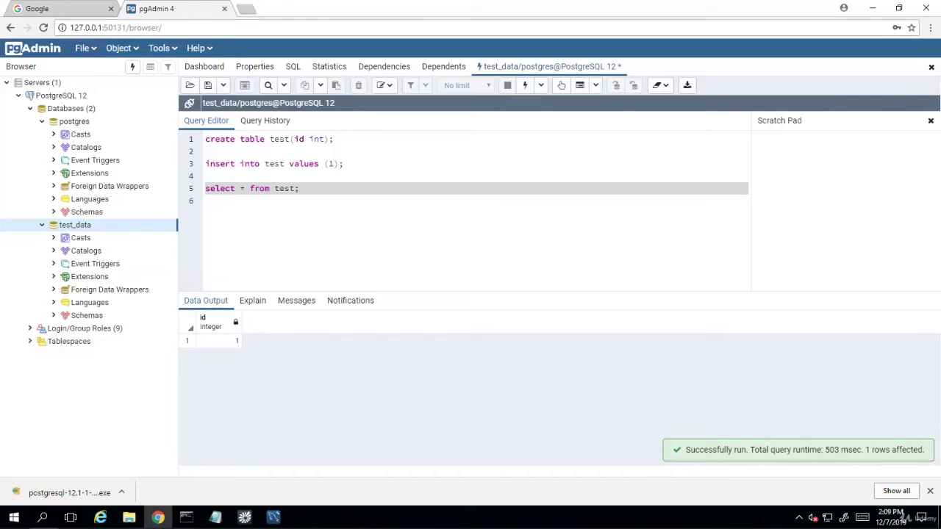
pyautogui.press('Return')
pyautogui.press('Return')
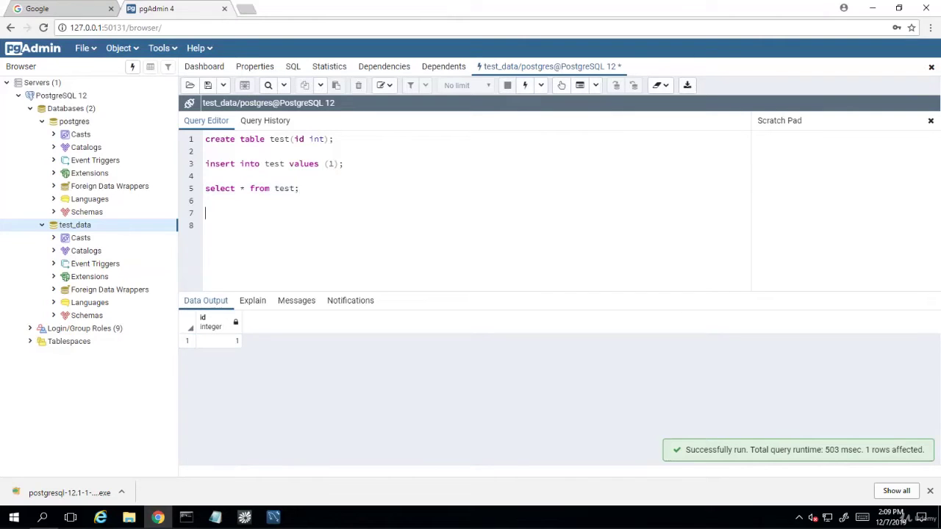
# - Type a drop table test statement on a new line and execute it
pyautogui.write('drop tab')
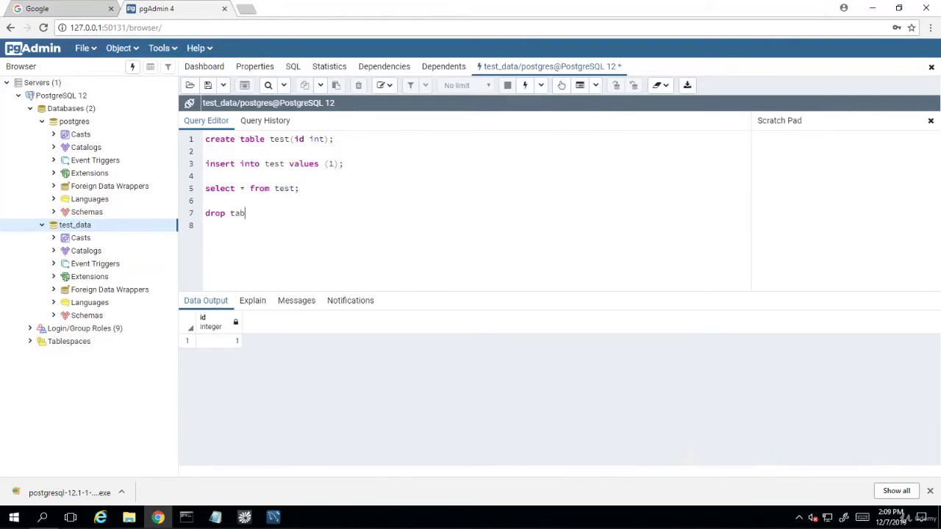
pyautogui.write('le testl;')
pyautogui.click(205, 201)
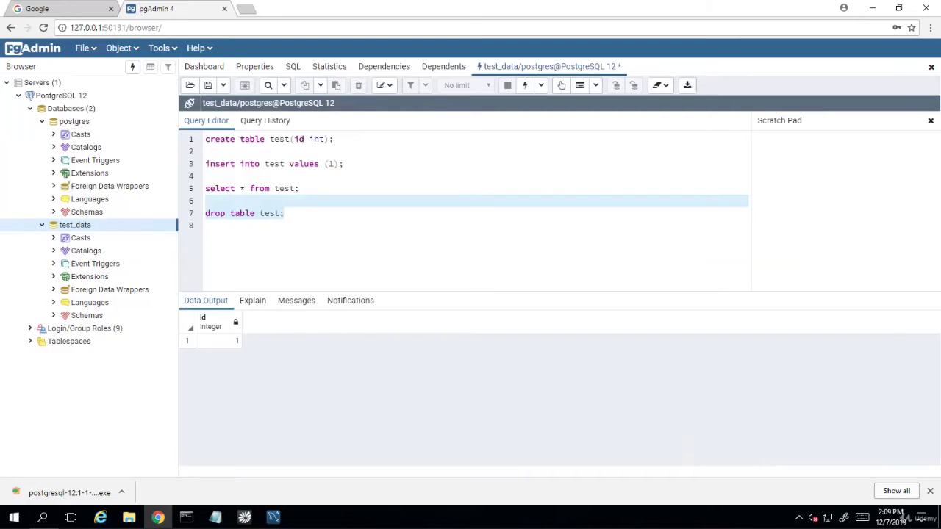
pyautogui.click(524, 85)
pyautogui.press('Down')
pyautogui.click(524, 85)
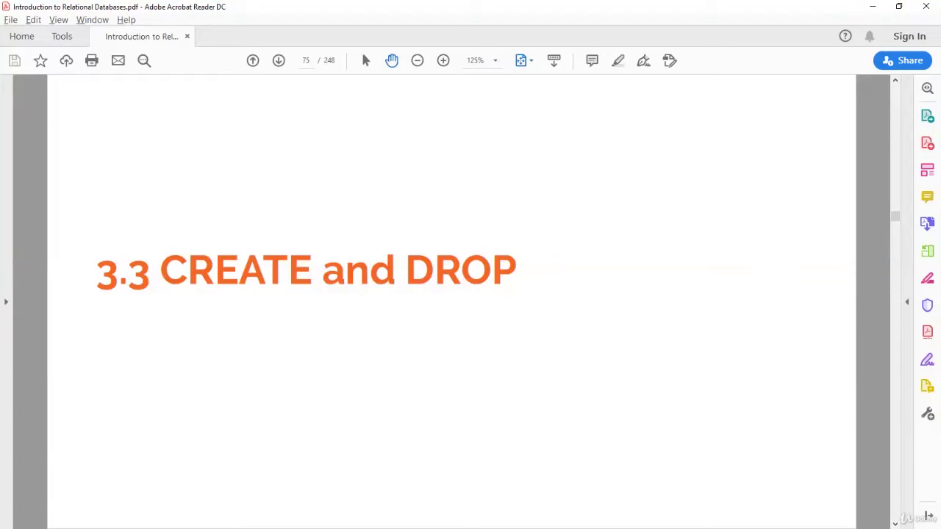
# - Advance the PDF from page 75 to page 76, the CREATE TABLE Statement slide
pyautogui.press('Right')
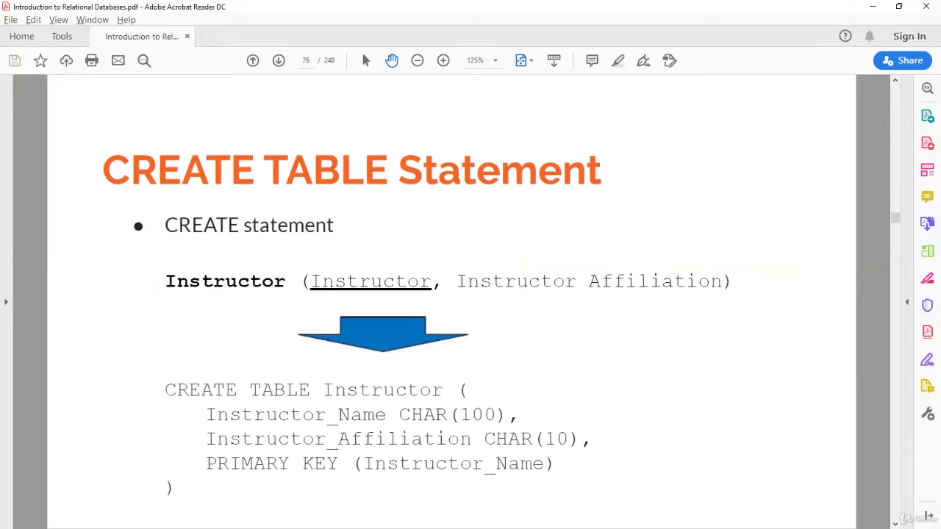